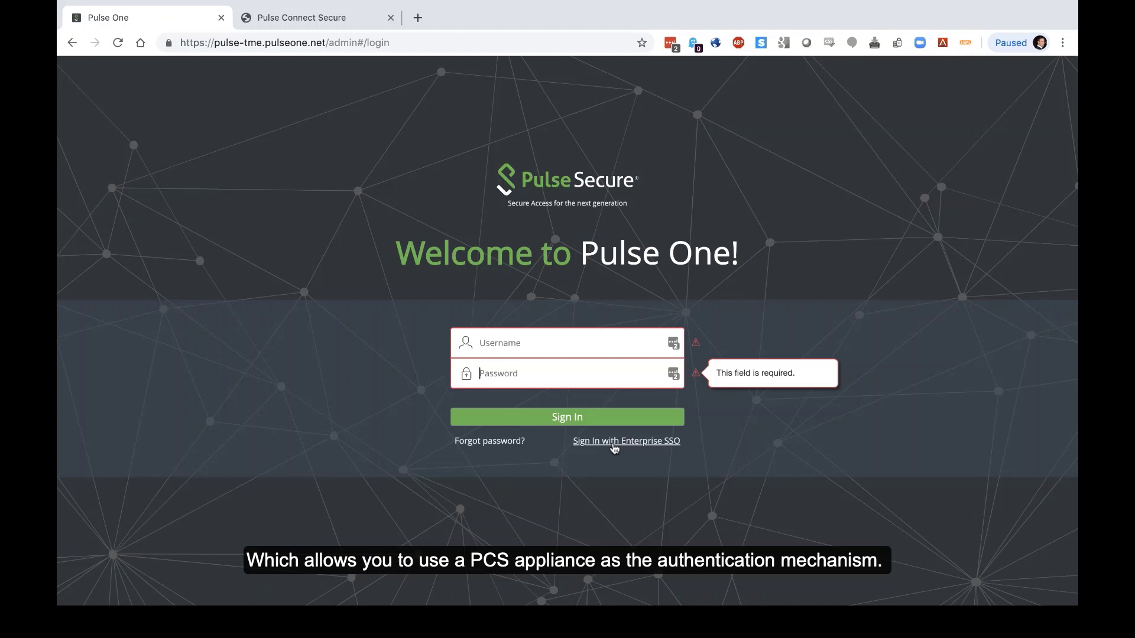
# Sign in to Pulse One with enterprise SSO and let the Overall Dashboard load.
pyautogui.click(613, 447)
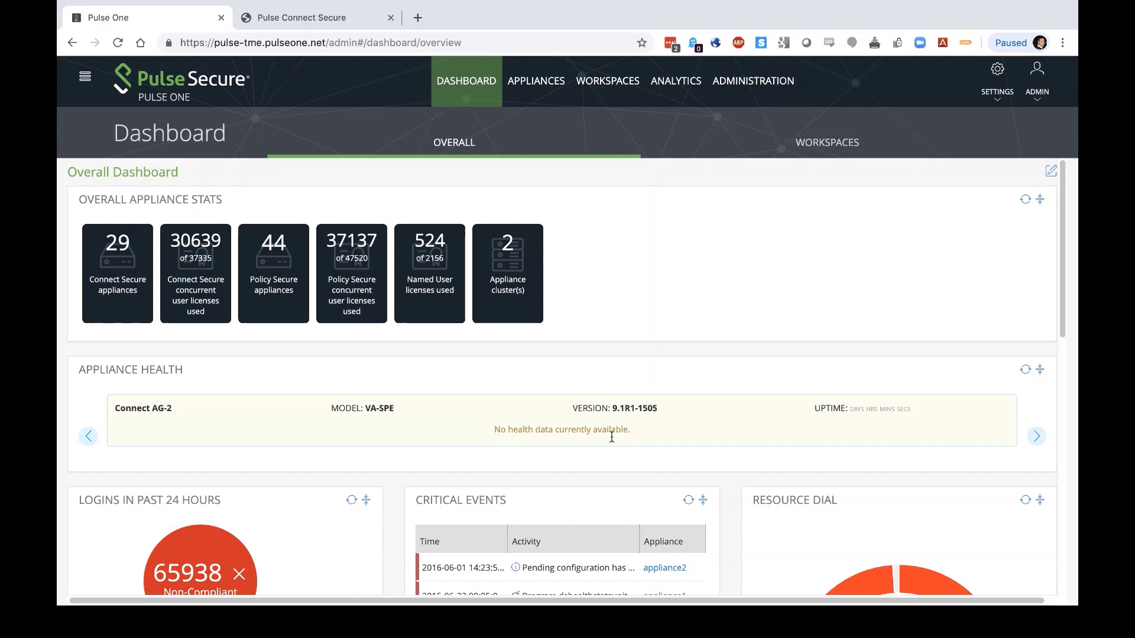
# Add an appliance named SE3 and copy its registration code for host api.pulseone.net.
pyautogui.click(551, 85)
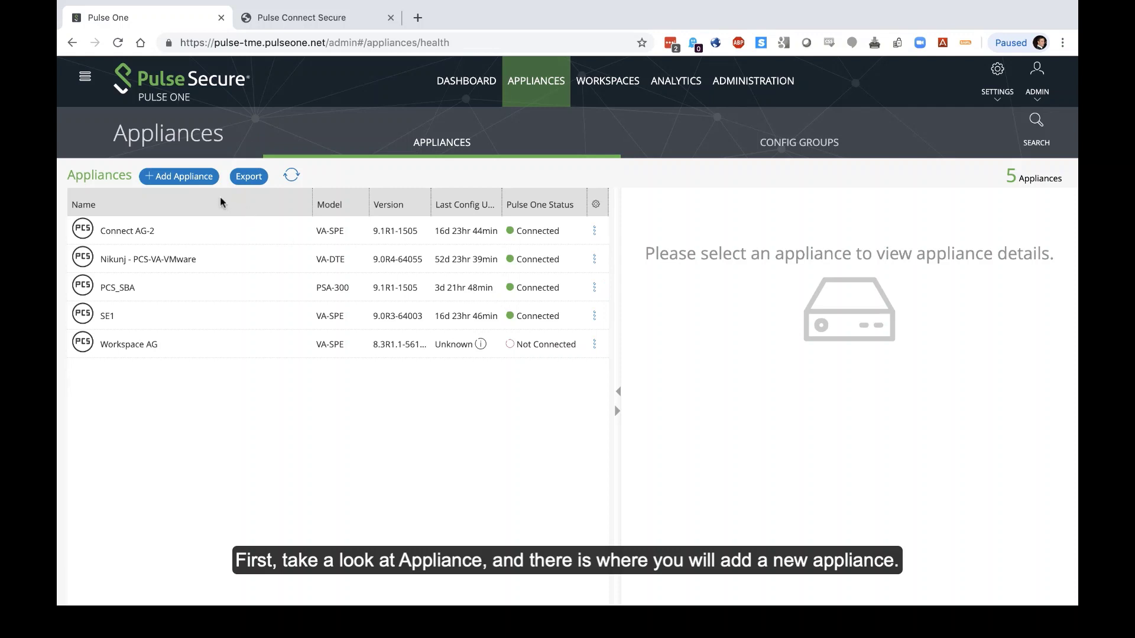
pyautogui.click(196, 179)
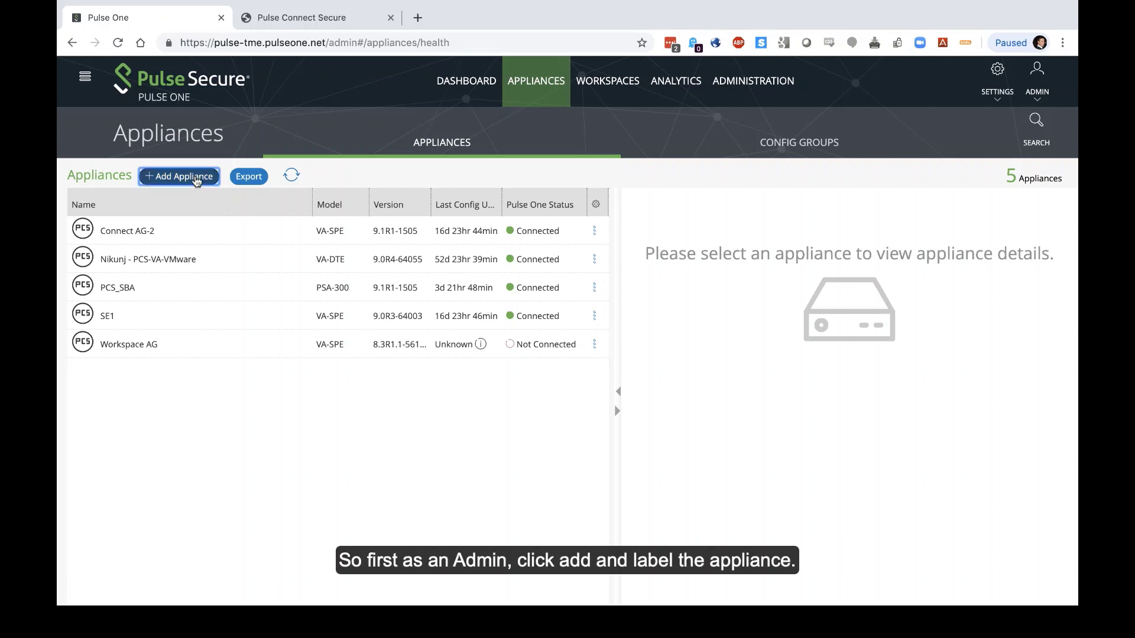
pyautogui.write('SE3')
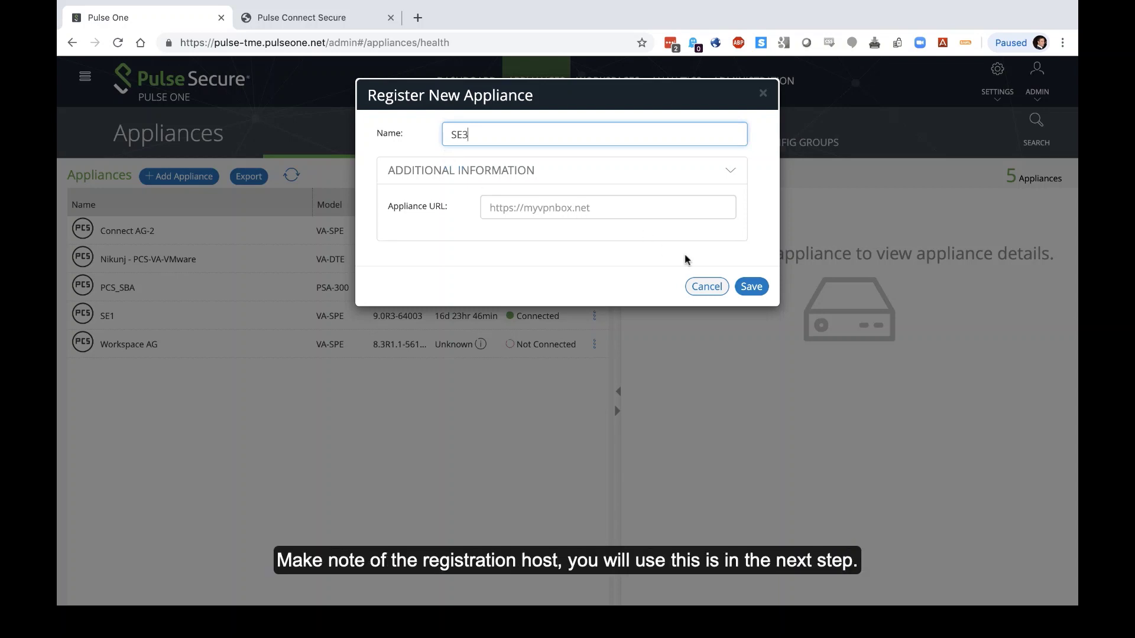
pyautogui.click(751, 286)
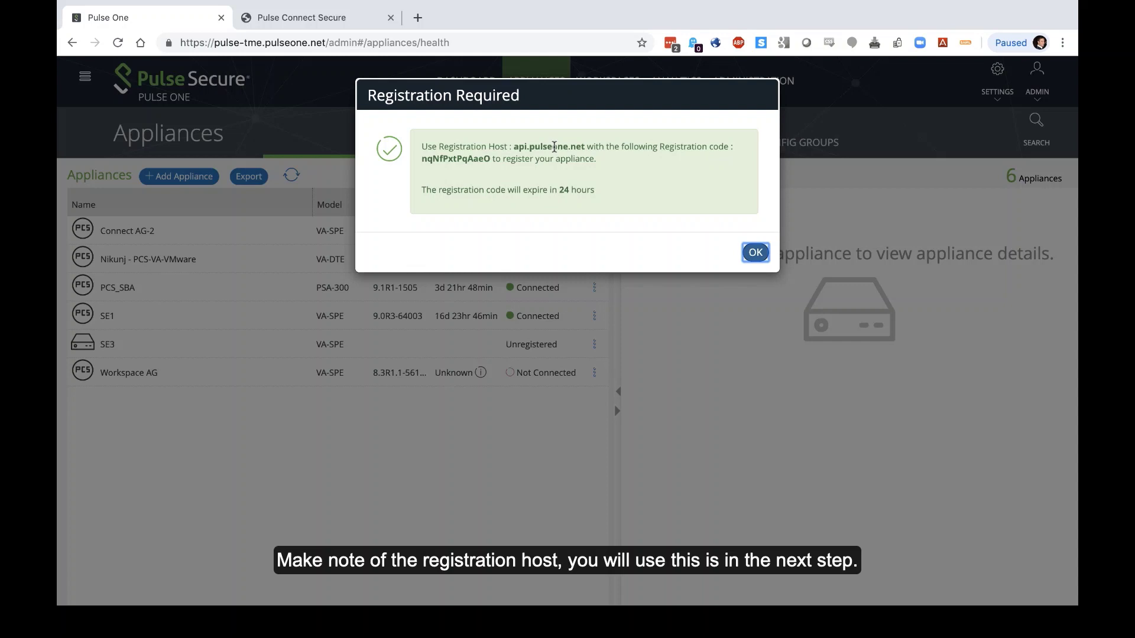
pyautogui.click(455, 159)
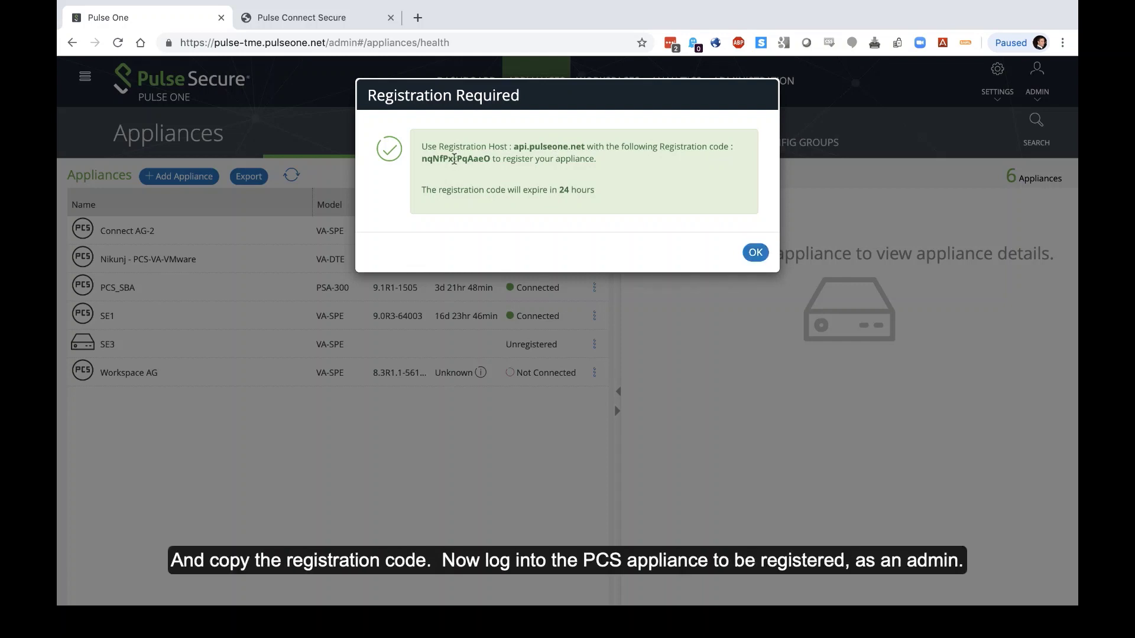
pyautogui.moveTo(422, 158); pyautogui.dragTo(490, 158)
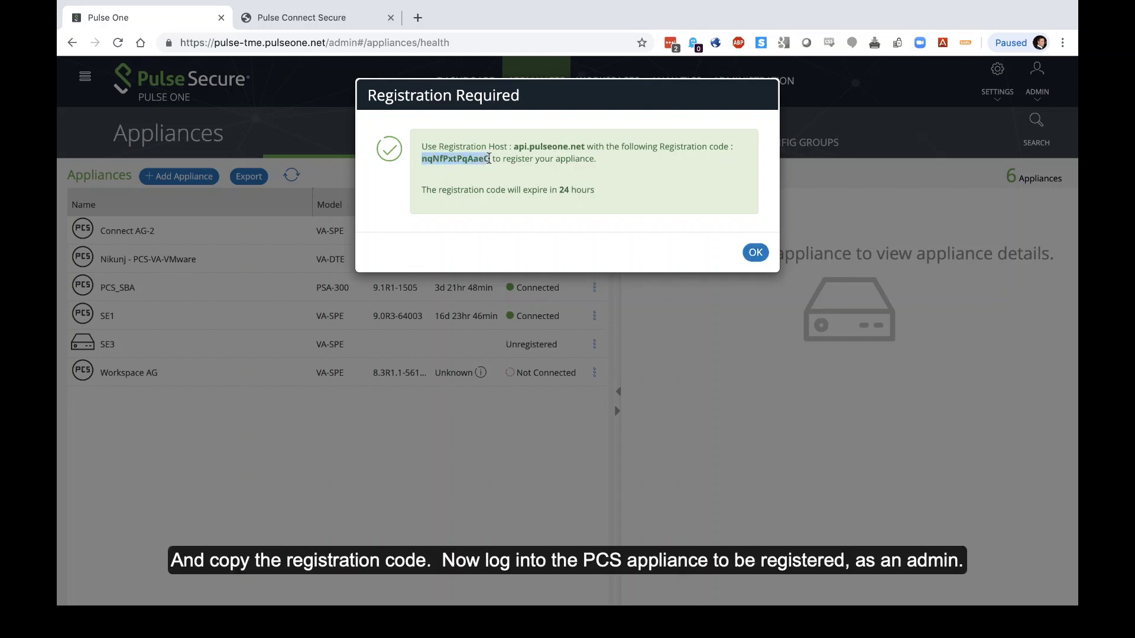
# Sign in to the SE3 Pulse Connect Secure console and go to System > Configuration > Pulse One.
pyautogui.click(311, 18)
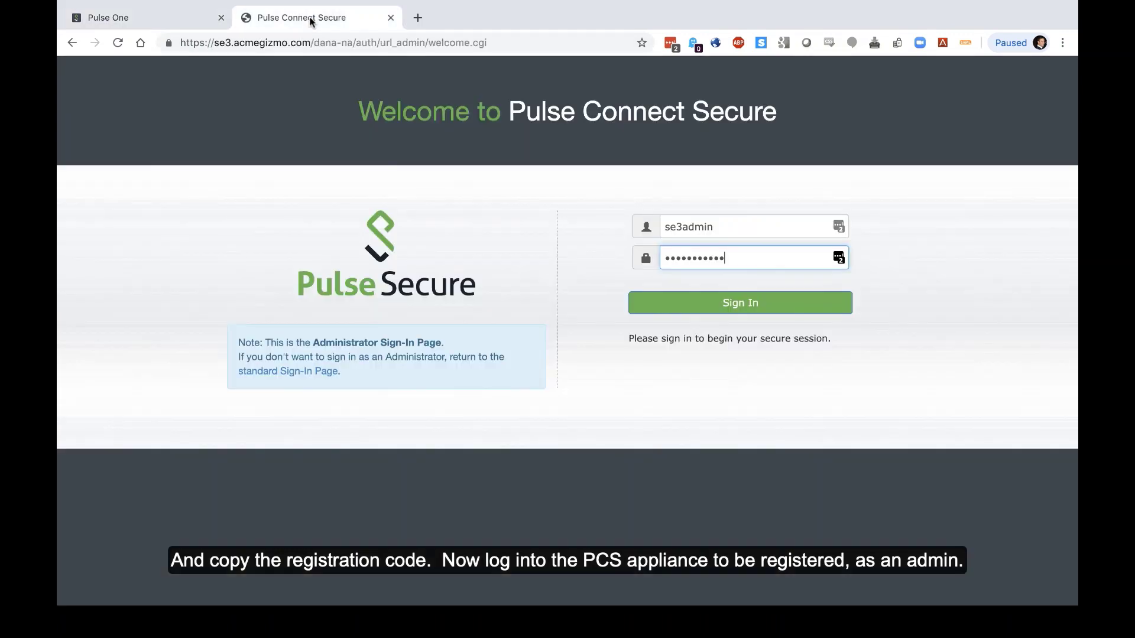
pyautogui.click(735, 305)
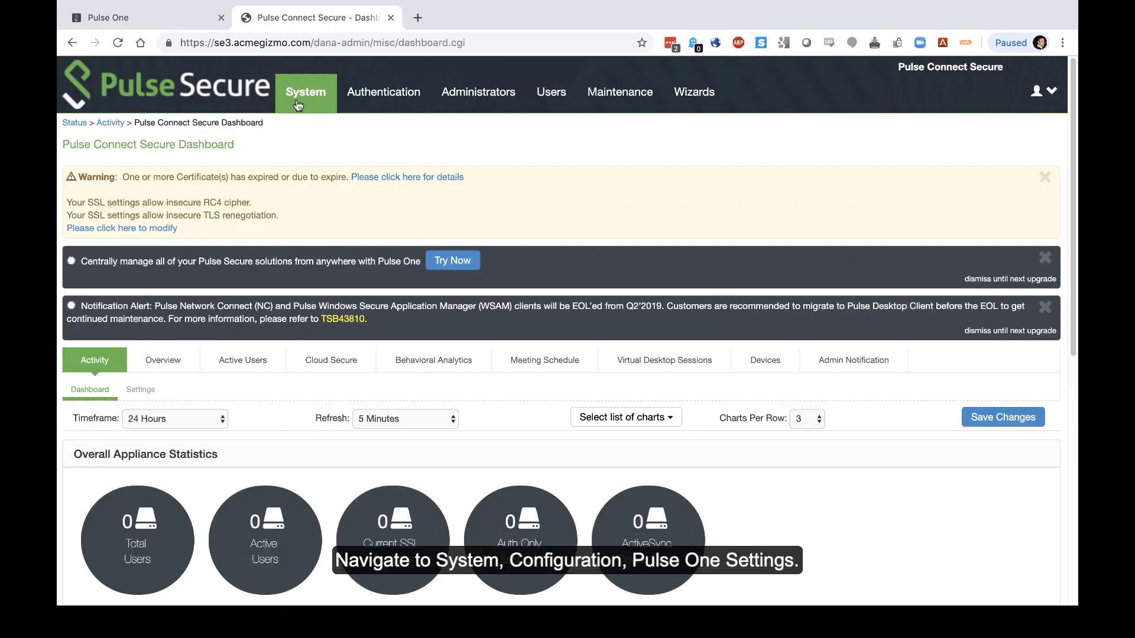
pyautogui.moveTo(300, 103)
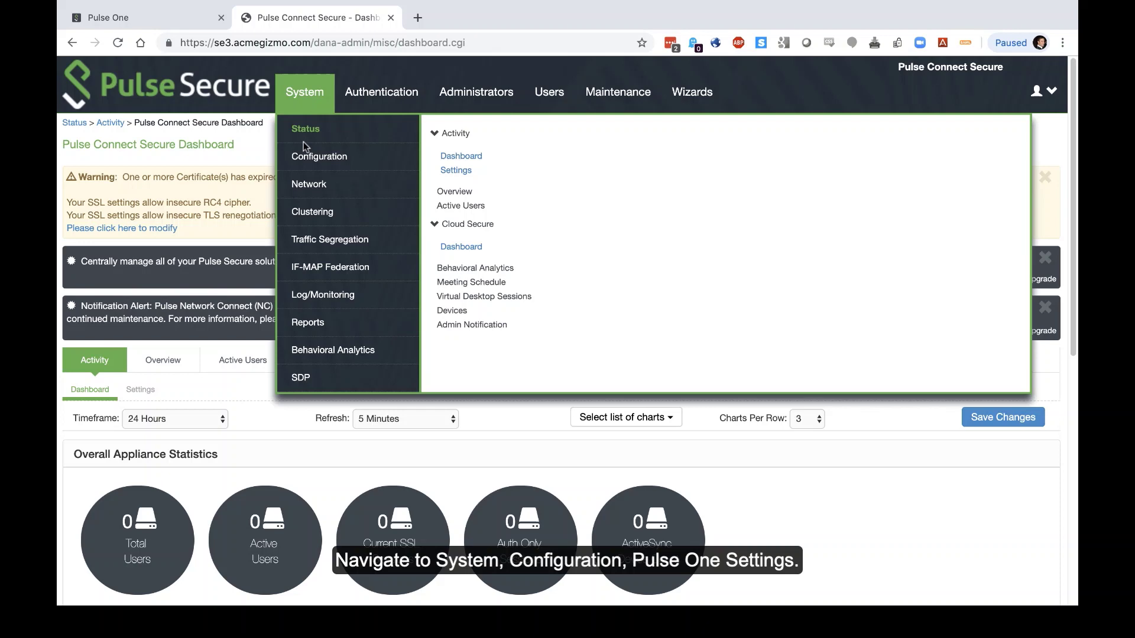
pyautogui.moveTo(311, 157)
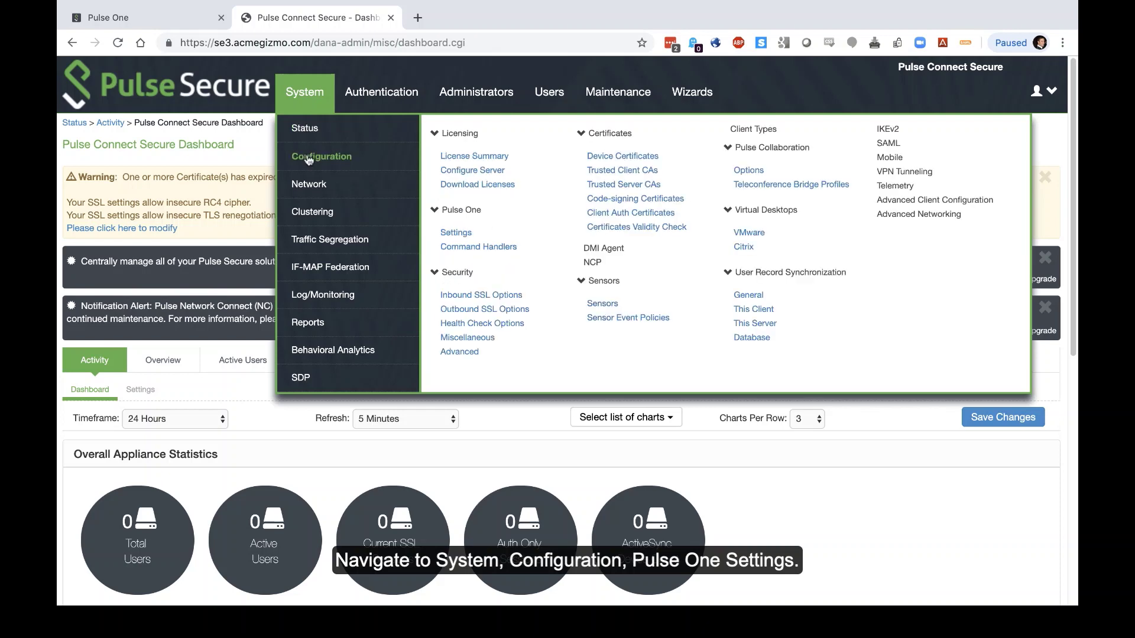
# Save Pulse One settings on SE3 with host api.pulseone.net and the pasted registration code.
pyautogui.click(460, 234)
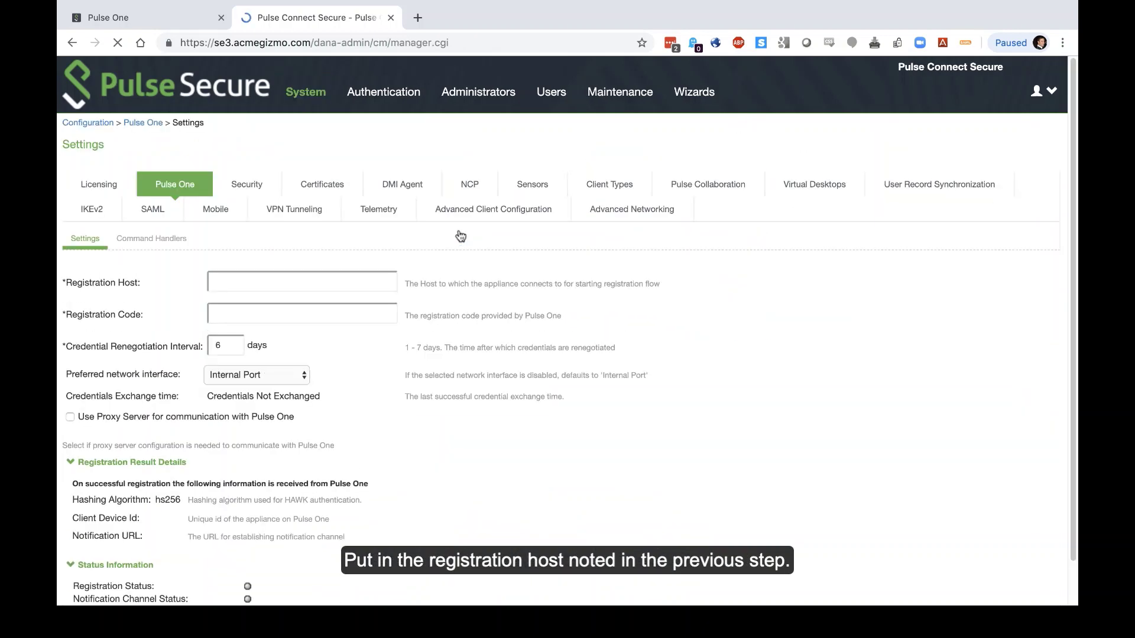
pyautogui.click(304, 276)
pyautogui.write('api')
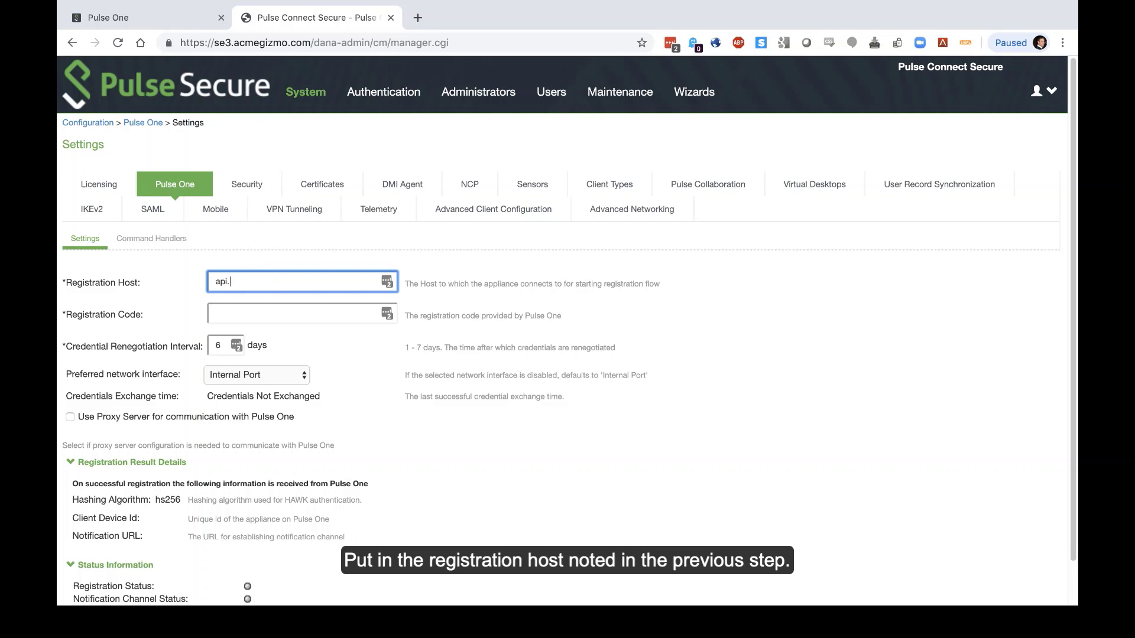
pyautogui.write('.pulseone.net')
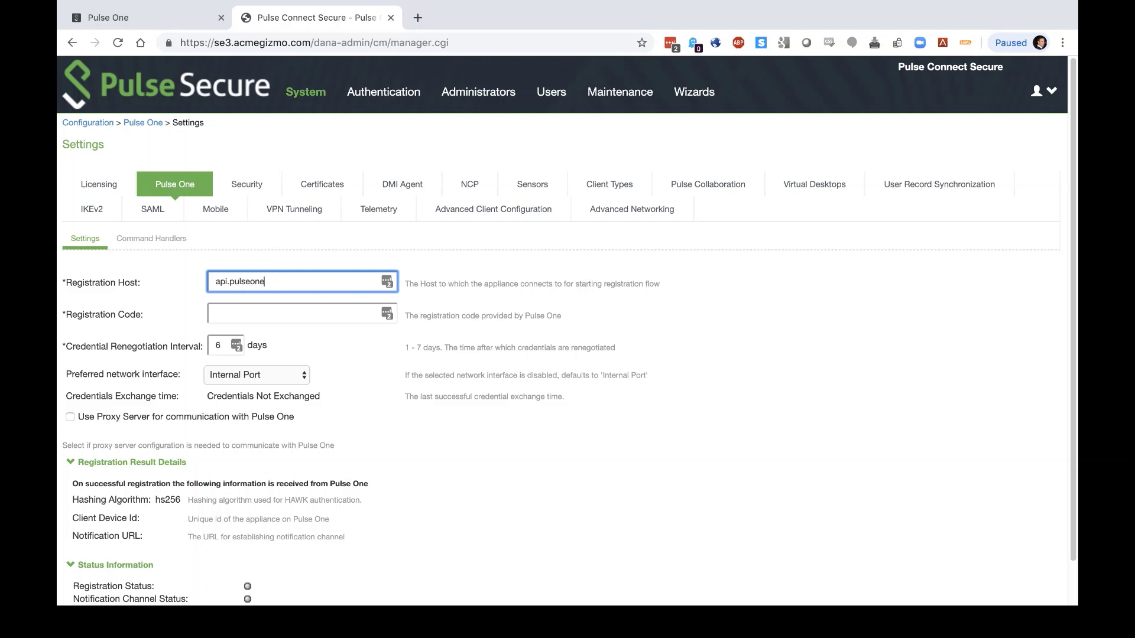
pyautogui.click(296, 314)
pyautogui.hotkey('ctrl', 'v')
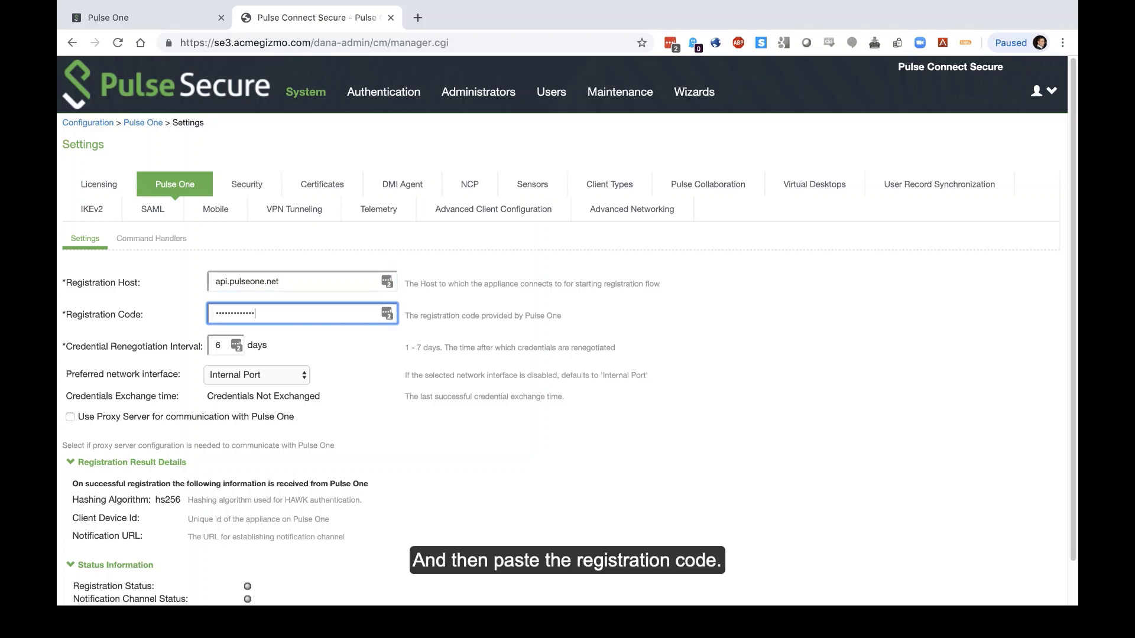
pyautogui.scroll(-3, 136, 541)
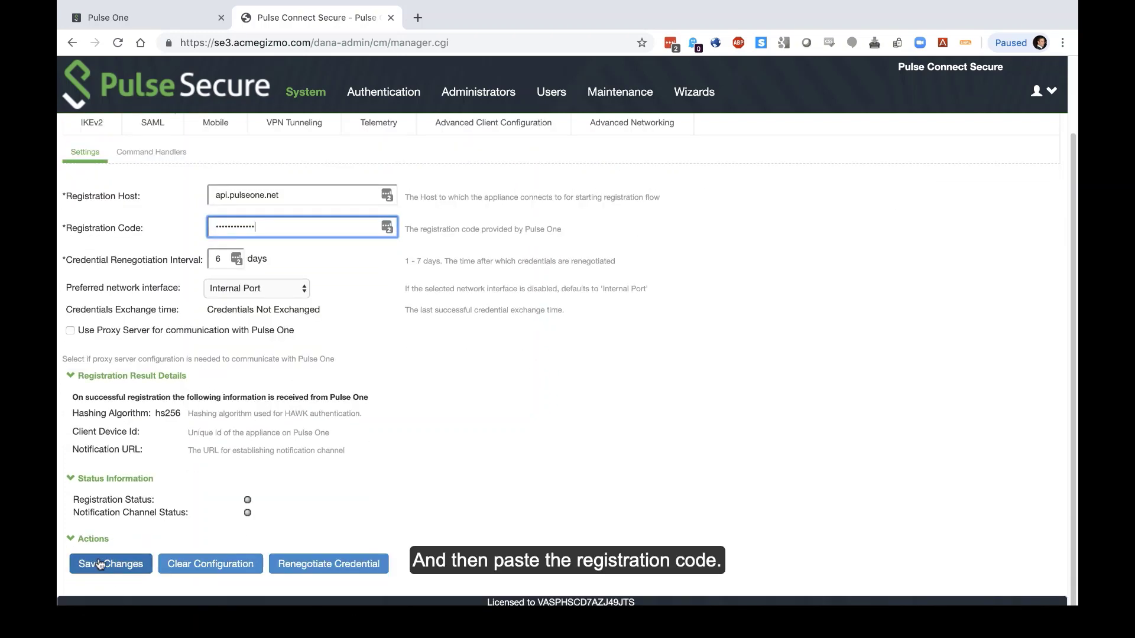
pyautogui.click(102, 565)
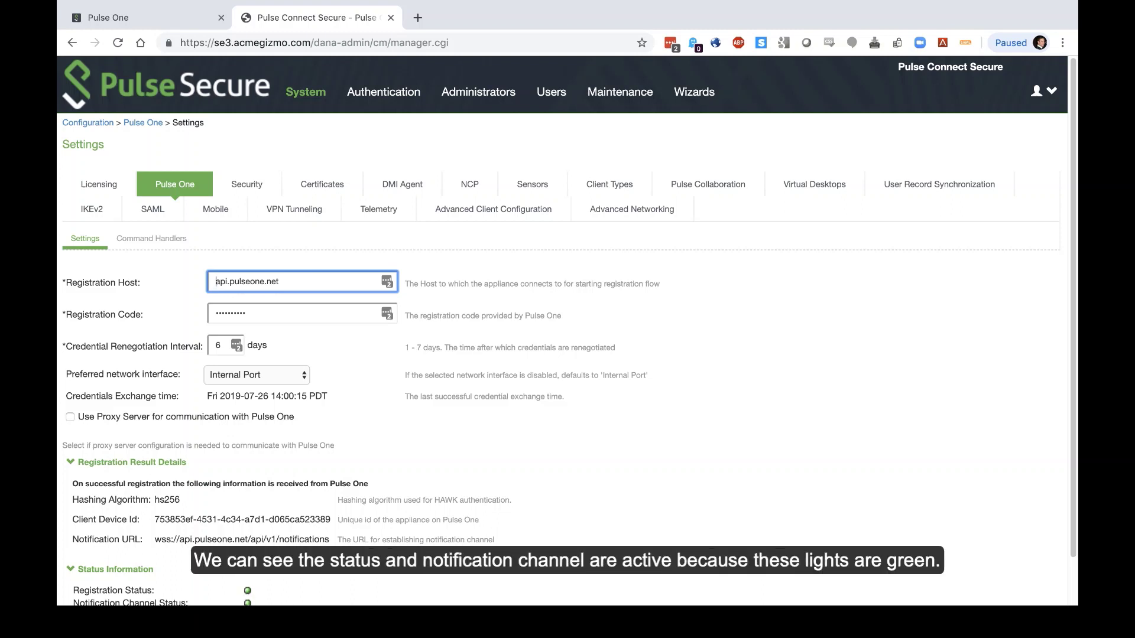
# Back in Pulse One, dismiss the registration message and view SE3's details, now Connected as PSA3000-V.
pyautogui.click(173, 18)
pyautogui.click(756, 253)
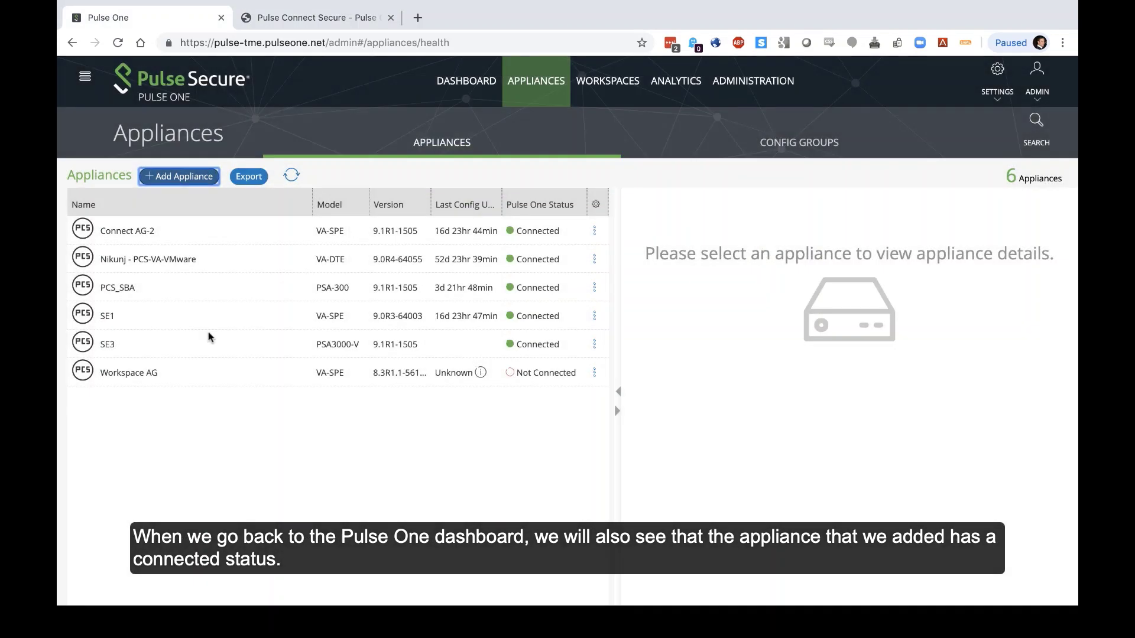
pyautogui.click(158, 344)
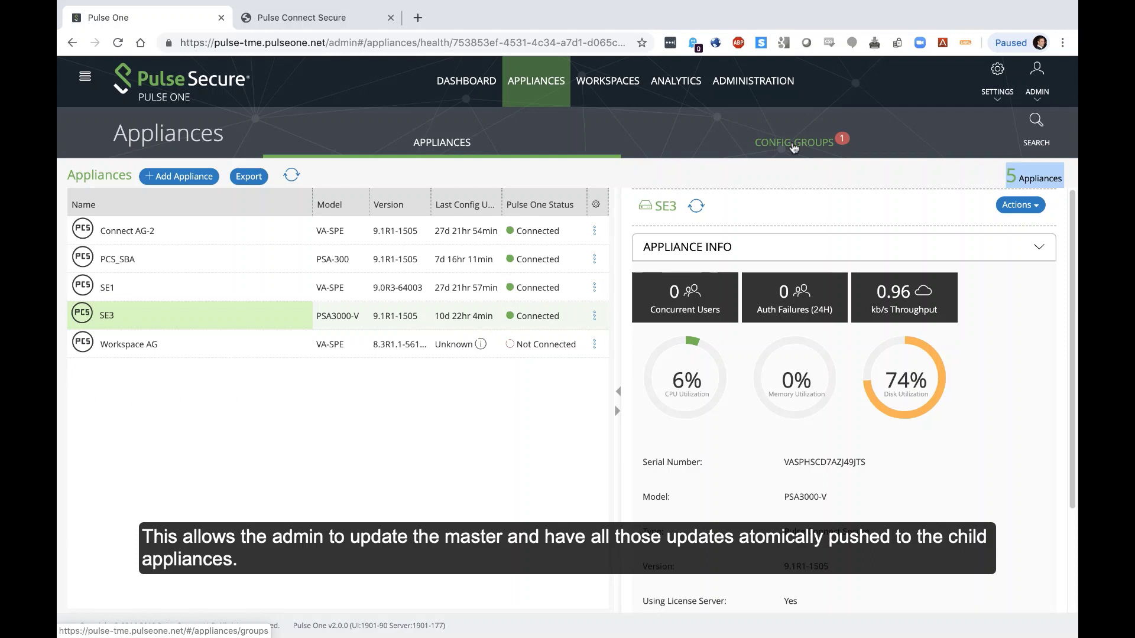
# Start a new appliance configuration group named 'New Group'.
pyautogui.click(794, 146)
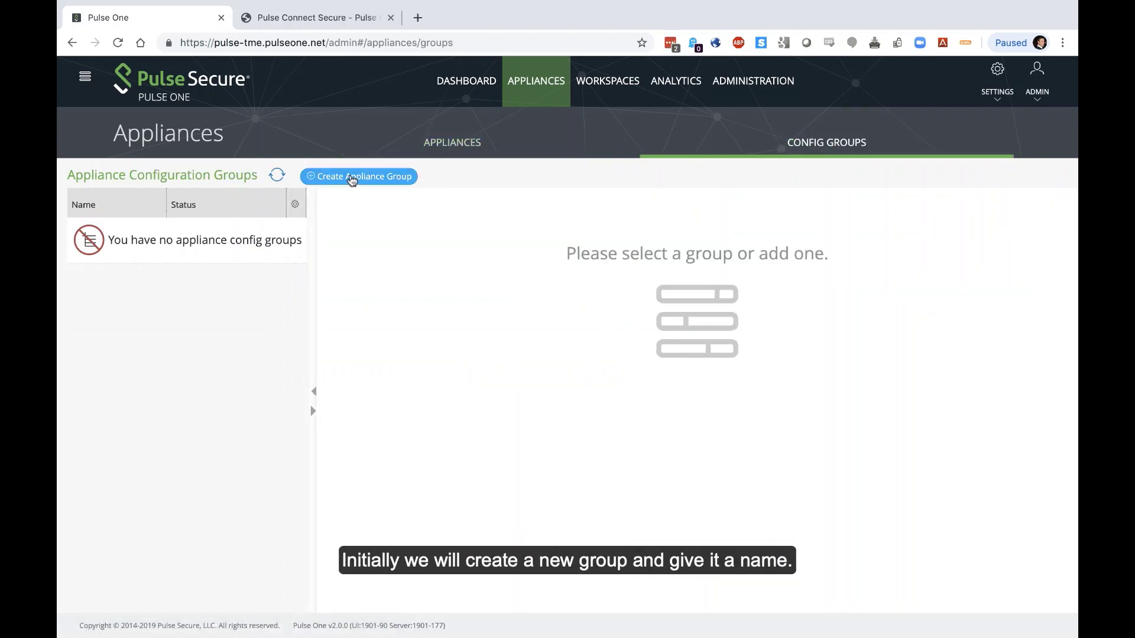
pyautogui.click(352, 180)
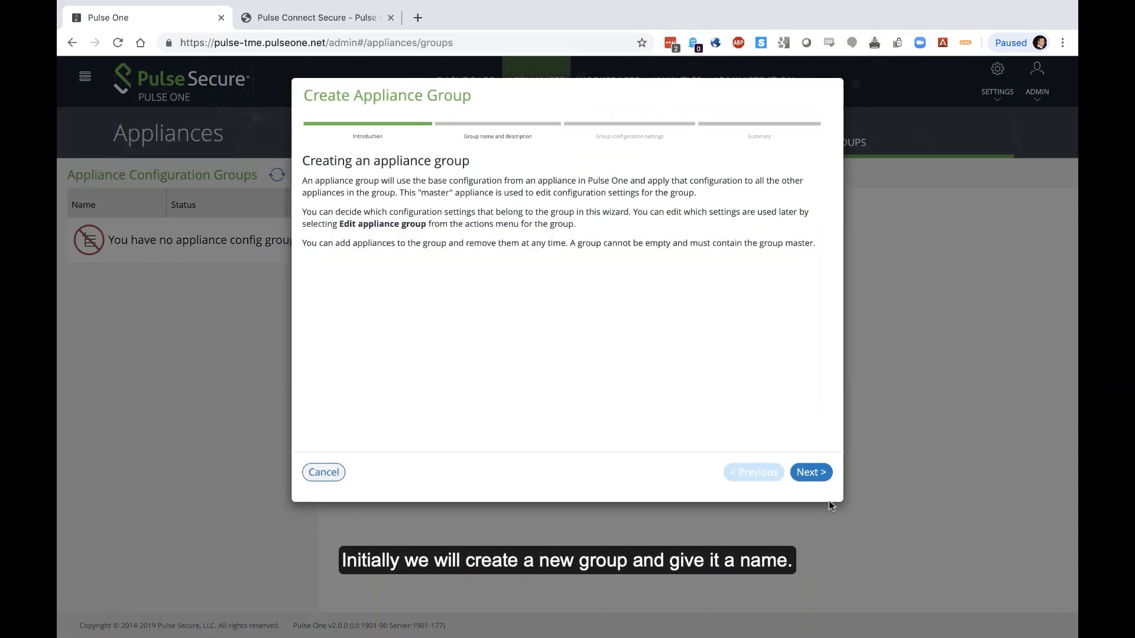
pyautogui.click(812, 472)
pyautogui.click(545, 187)
pyautogui.write('Ne')
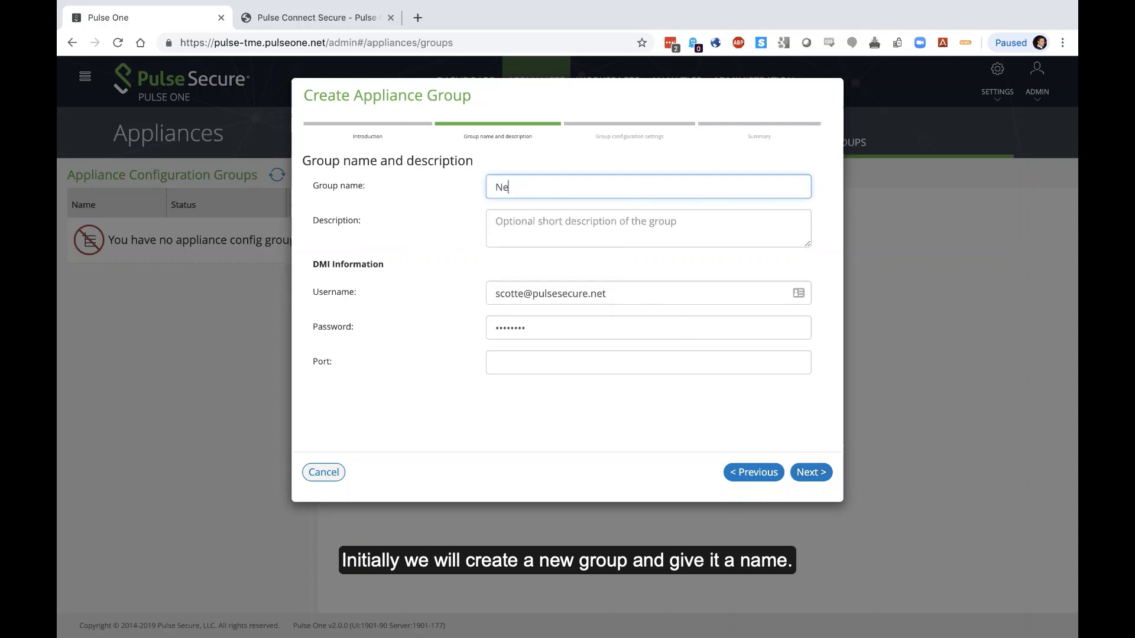
pyautogui.write('w Group')
# Clear the prefilled DMI username and password for the group.
pyautogui.click(679, 298)
pyautogui.press('BackSpace')
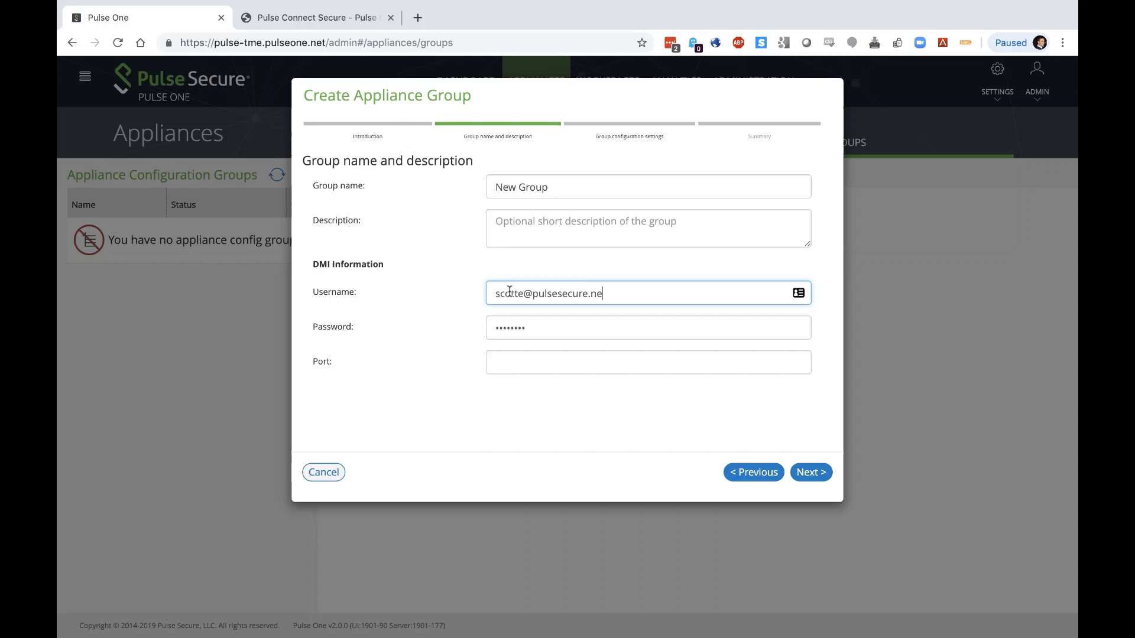
pyautogui.press('super+a')
pyautogui.press('BackSpace')
pyautogui.press('Tab')
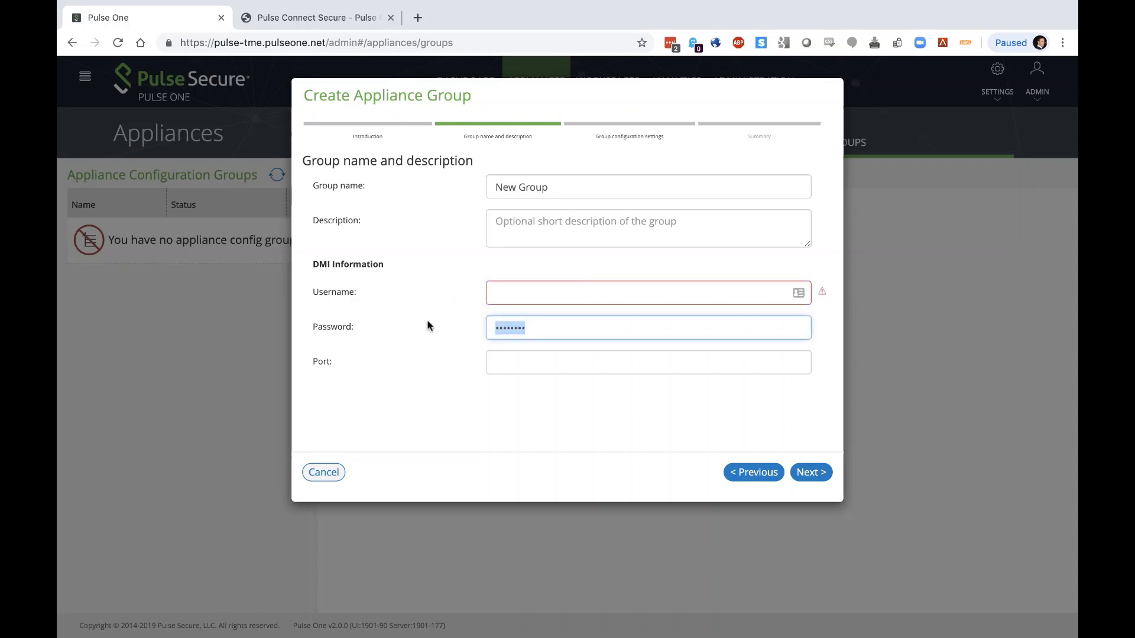
pyautogui.press('BackSpace')
# Make SE3 the group's master appliance with URL se3.acmegizmo.com.
pyautogui.click(808, 472)
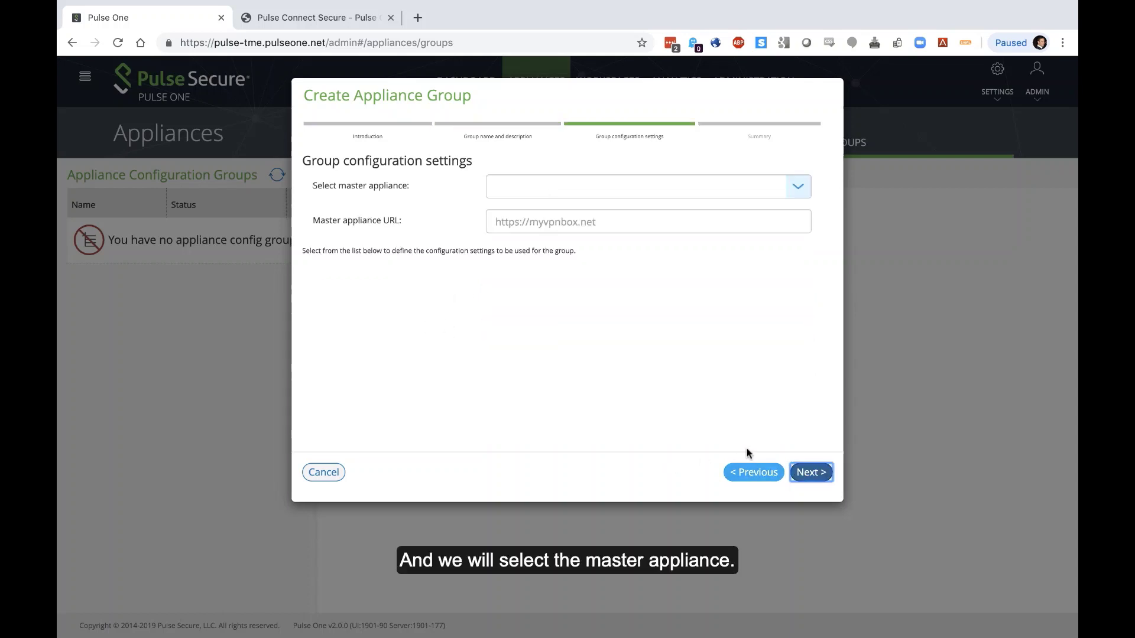
pyautogui.click(528, 184)
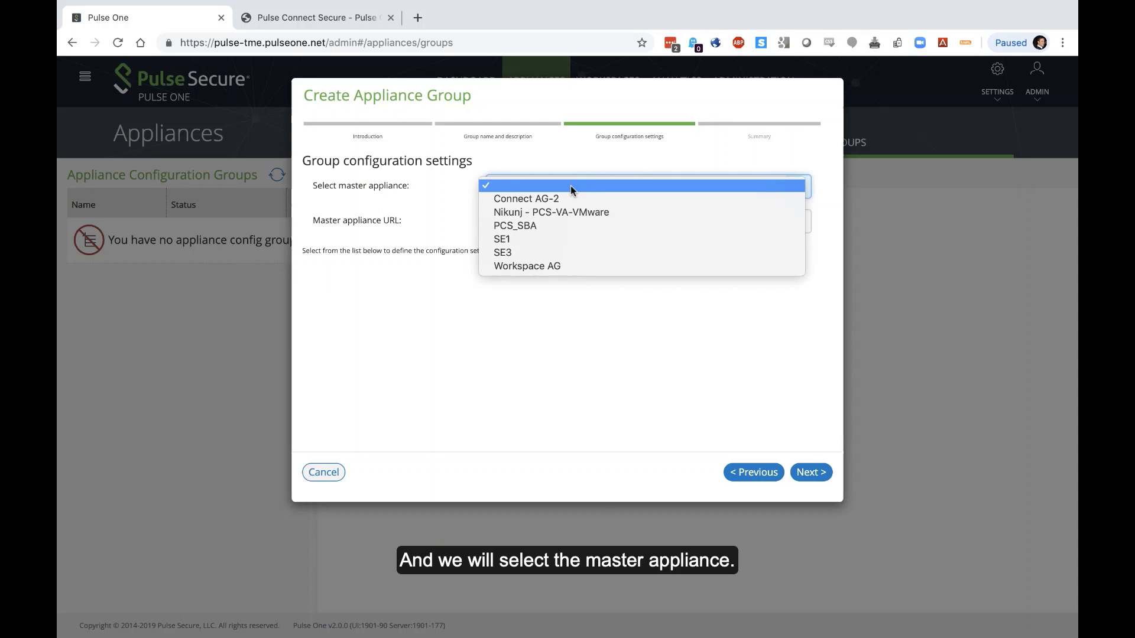
pyautogui.click(559, 253)
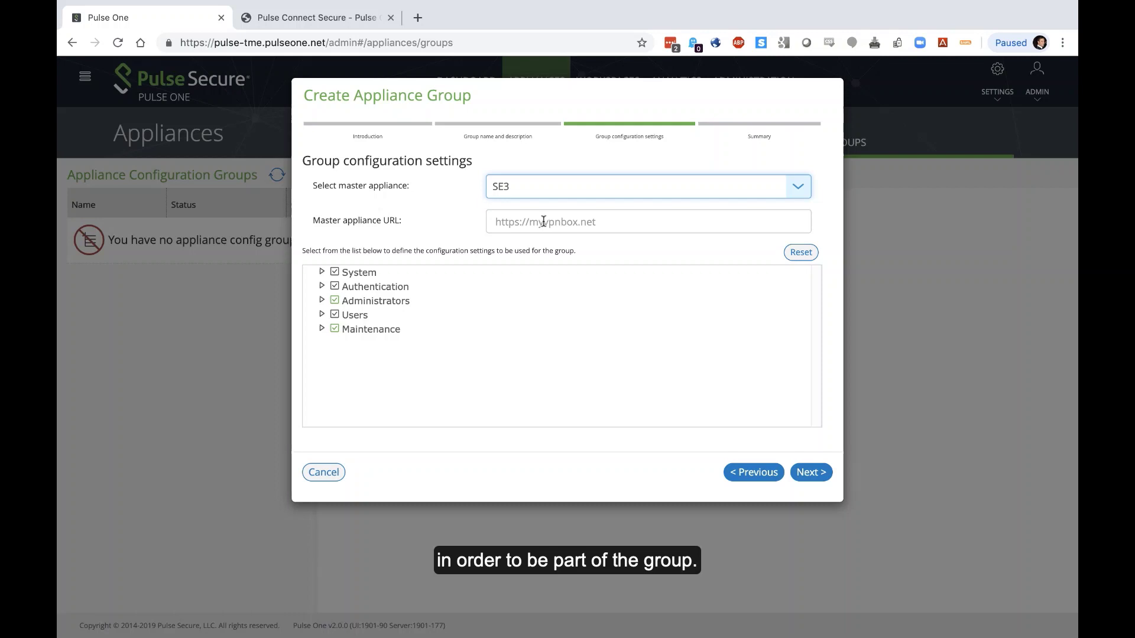
pyautogui.click(543, 222)
pyautogui.write('se3')
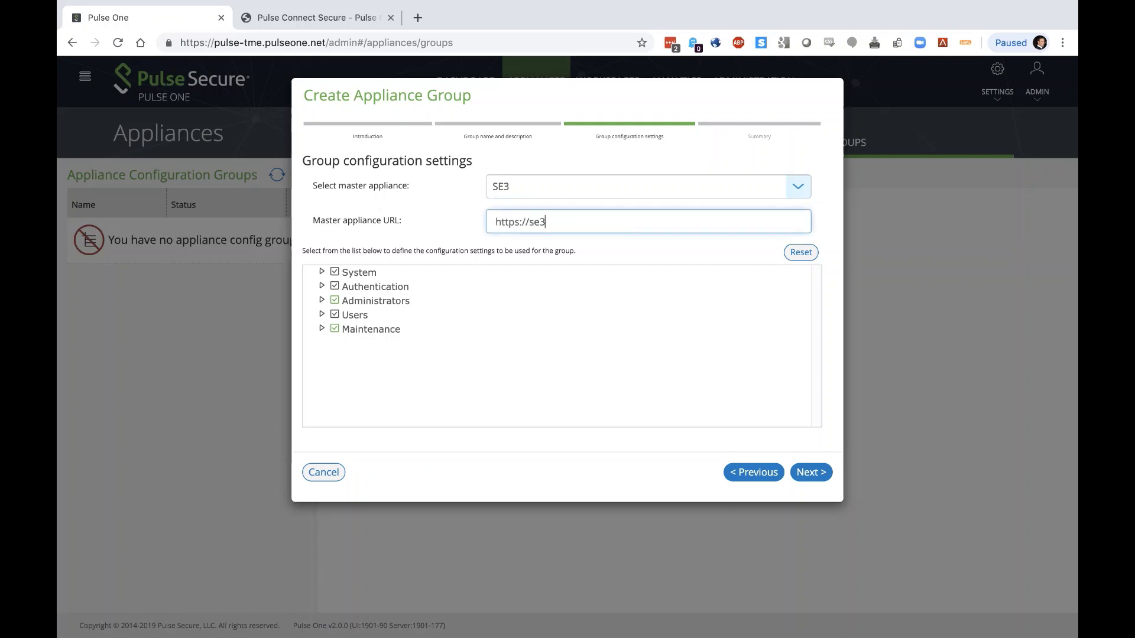
pyautogui.write('.acmegizmo.com')
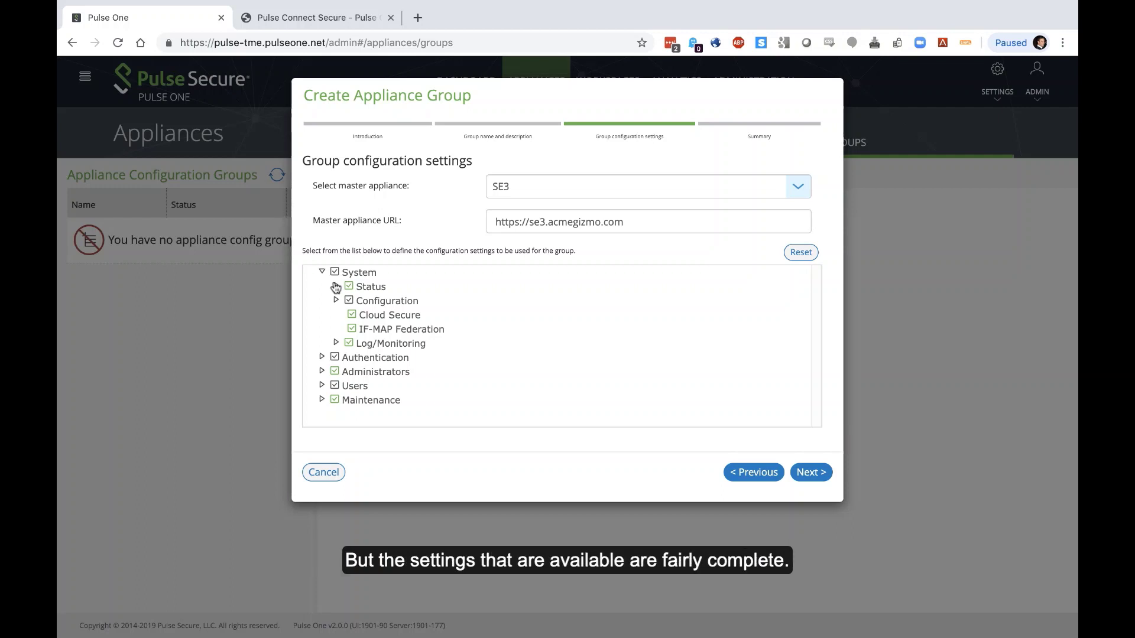
# Review the Status and Overview settings, then finish creating New Group.
pyautogui.click(336, 287)
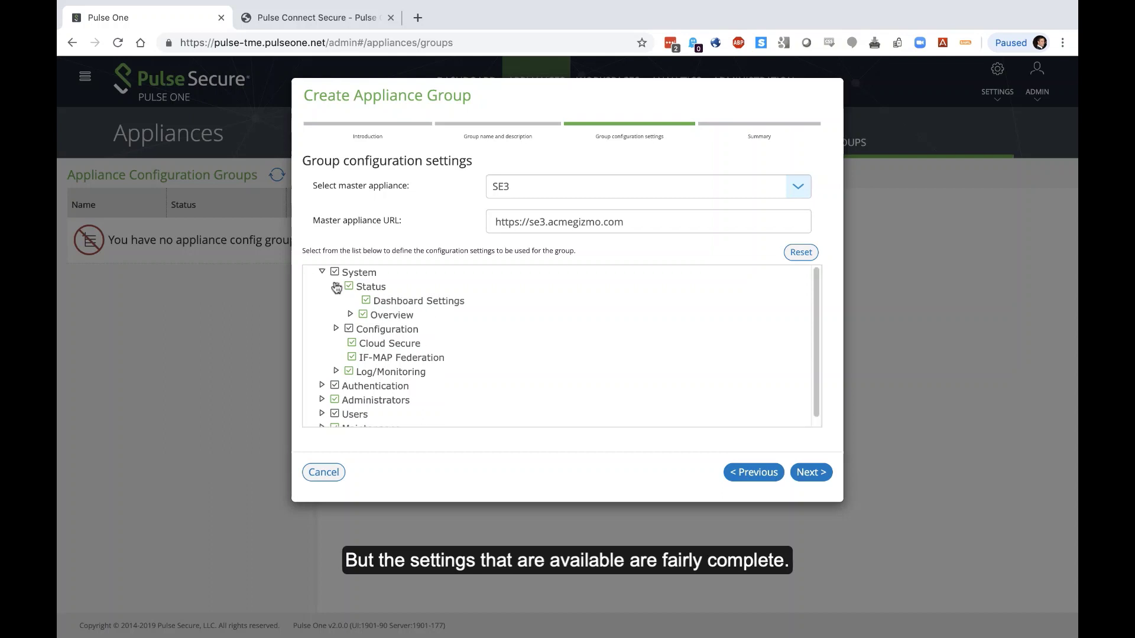
pyautogui.click(350, 315)
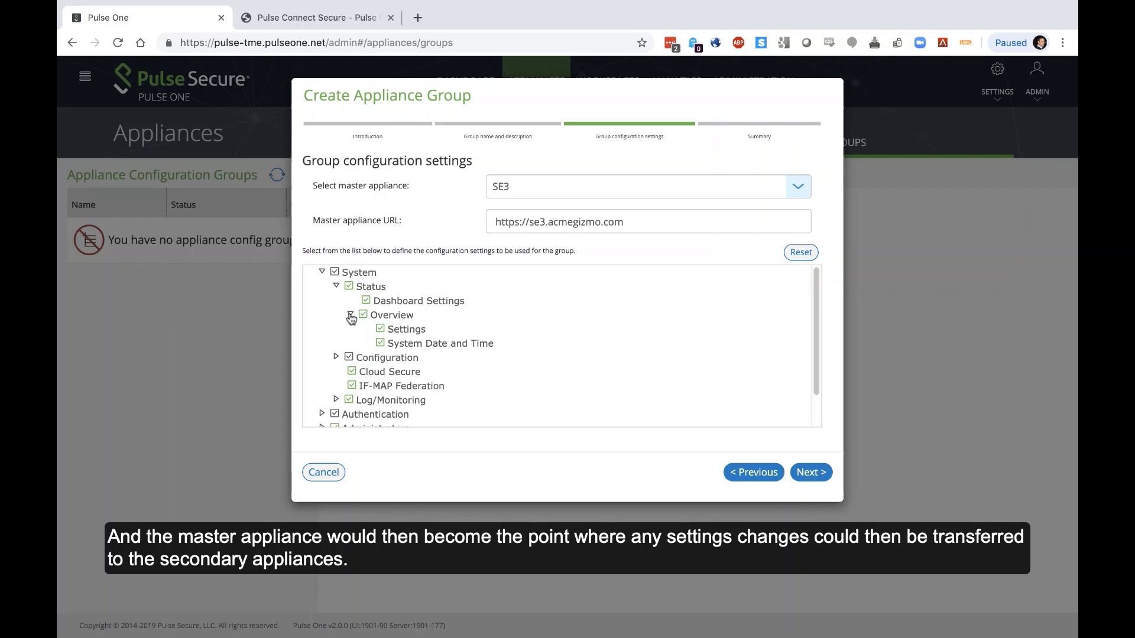
pyautogui.click(810, 473)
pyautogui.click(811, 472)
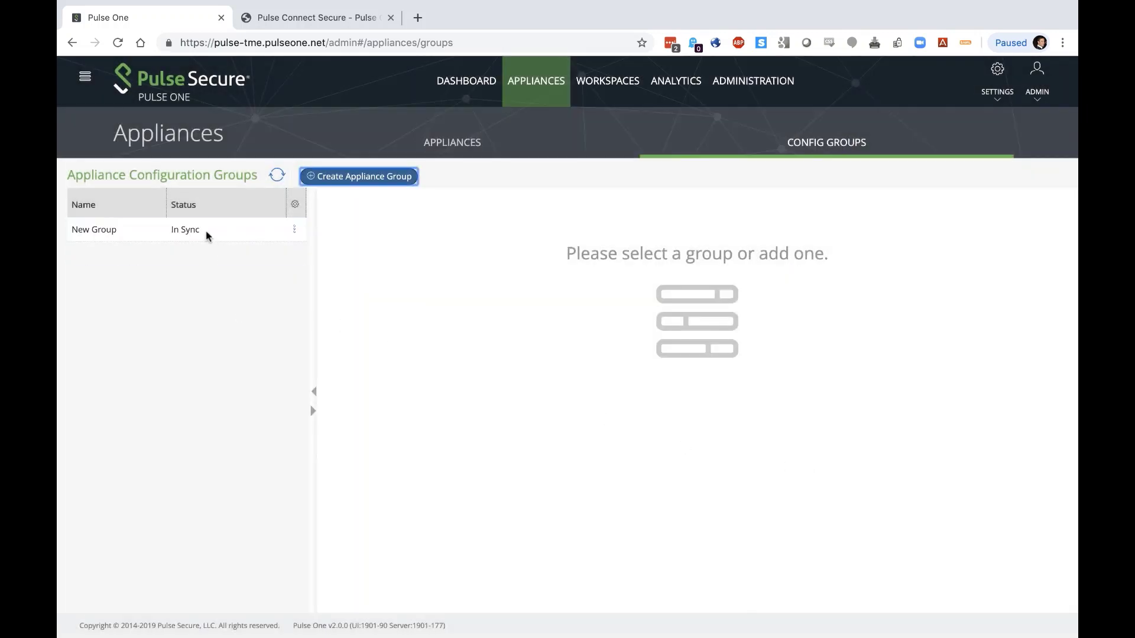
# Add Connect AG-2 to New Group as a child target appliance.
pyautogui.click(208, 232)
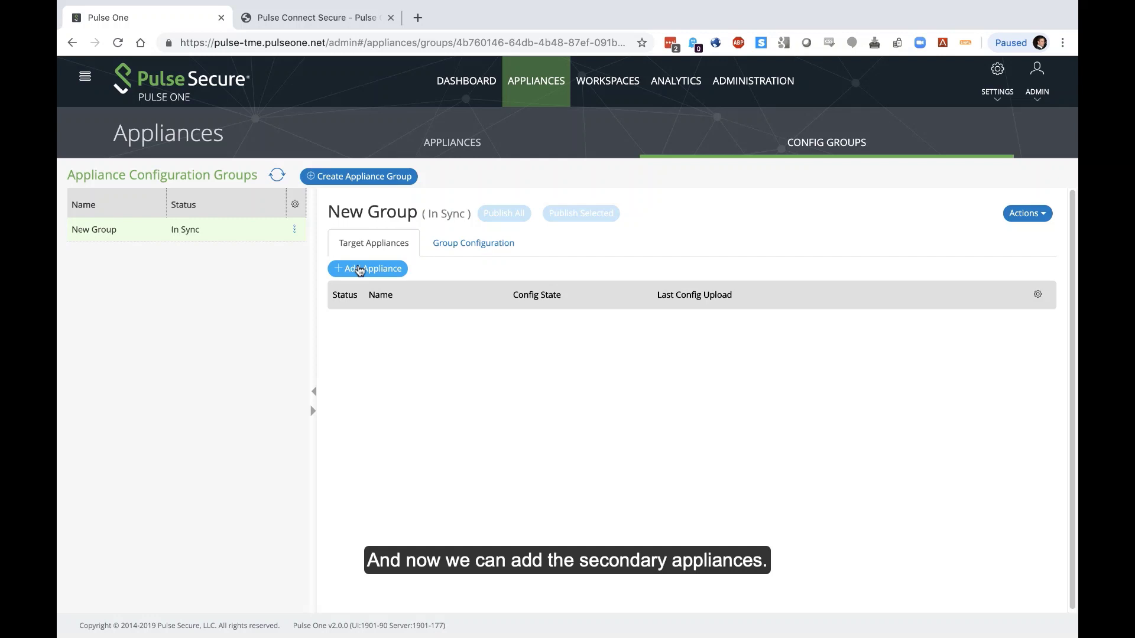
pyautogui.click(381, 270)
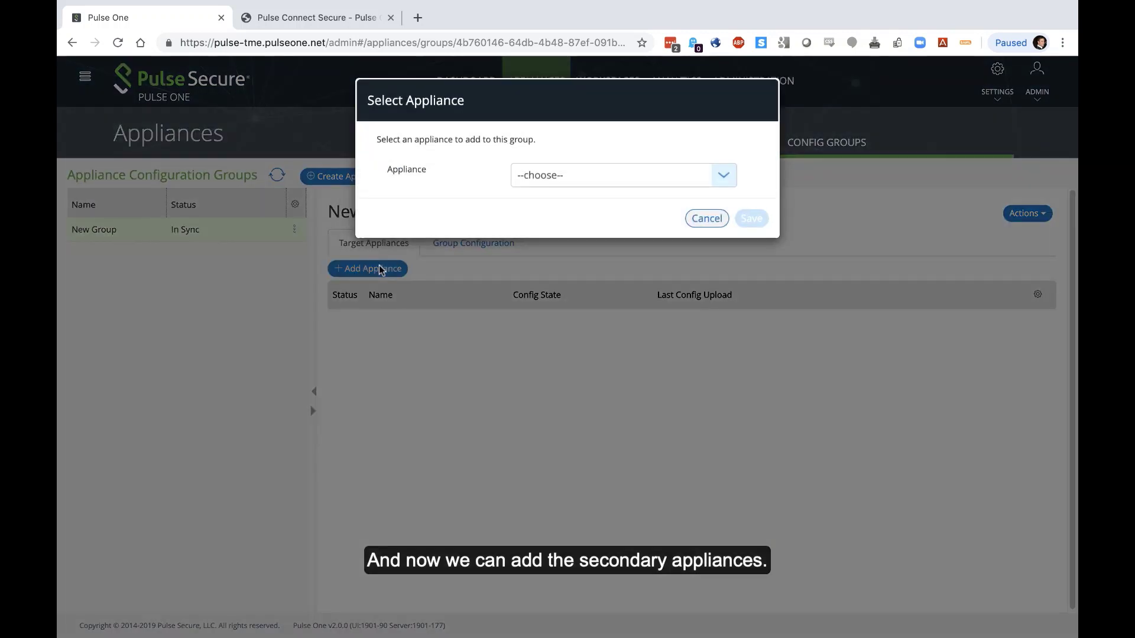
pyautogui.click(645, 182)
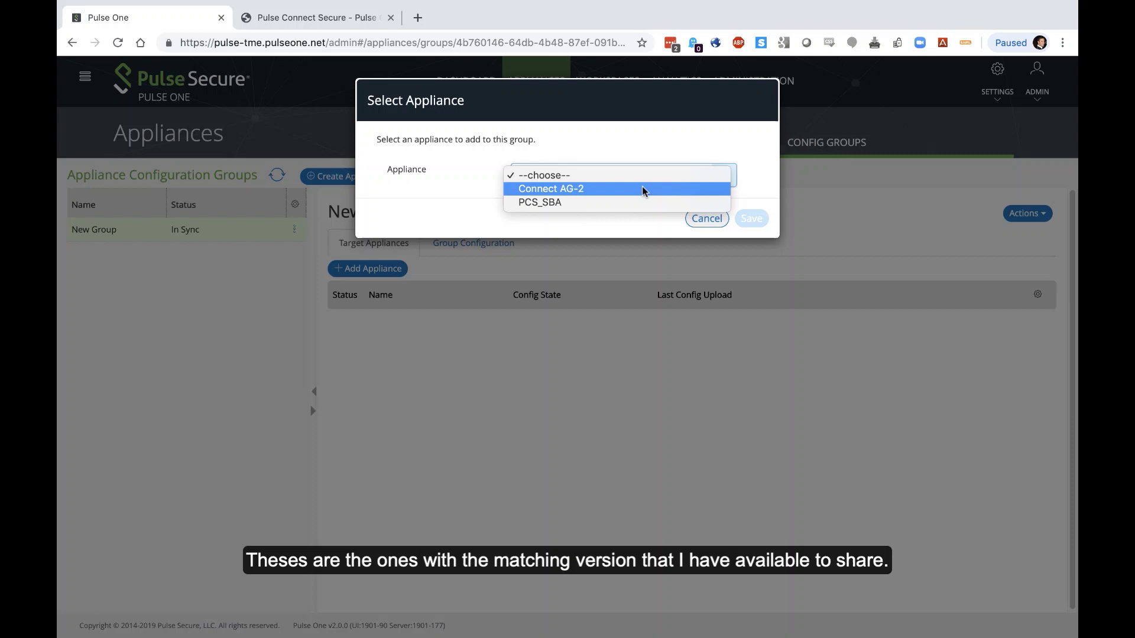
pyautogui.click(642, 190)
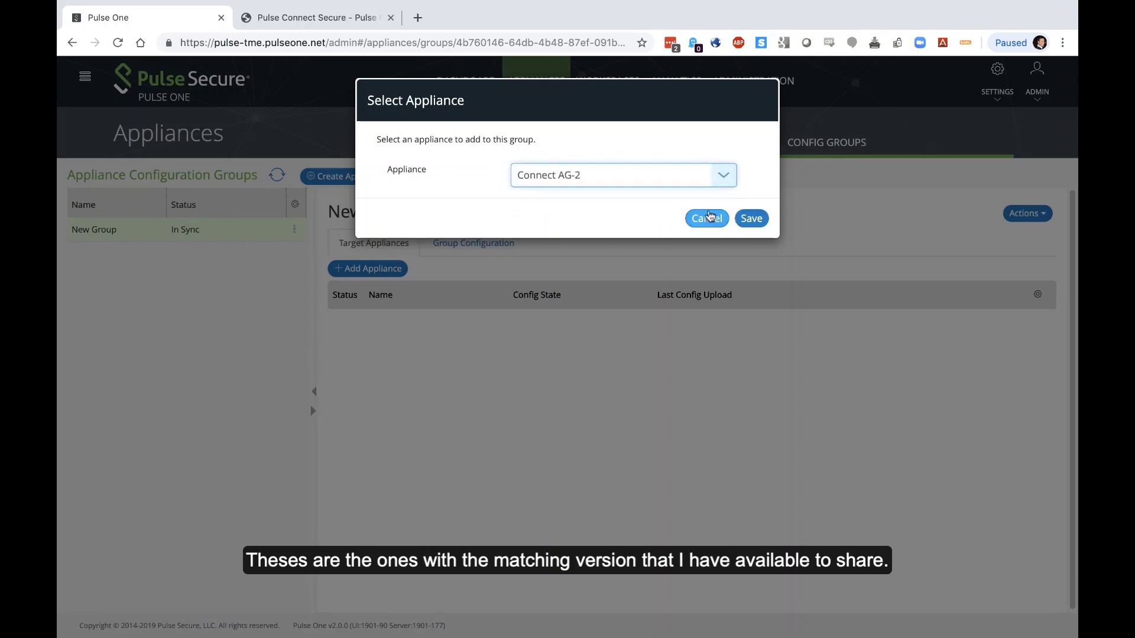
pyautogui.click(752, 218)
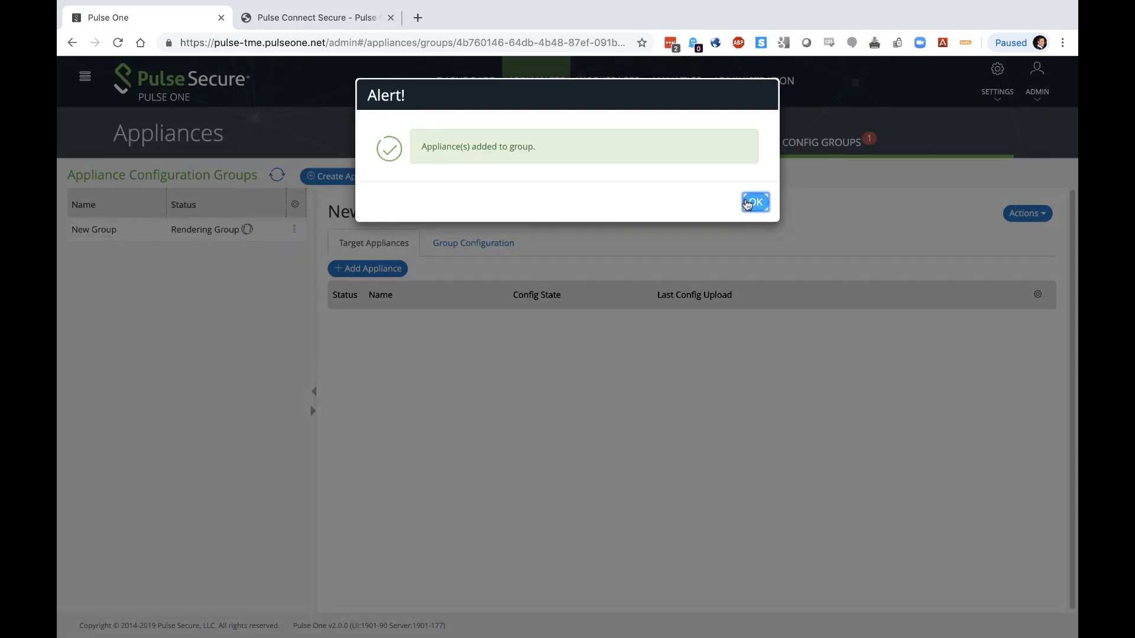
pyautogui.click(756, 201)
# Add PCS_SBA to New Group as a second child target appliance.
pyautogui.click(402, 271)
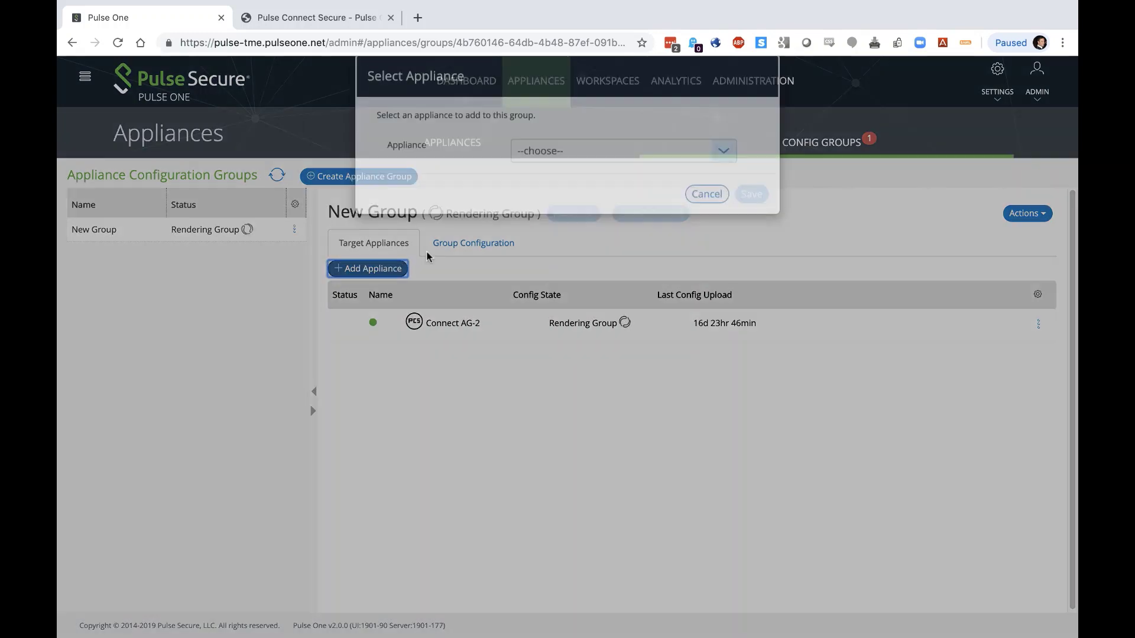
pyautogui.click(593, 176)
pyautogui.click(588, 189)
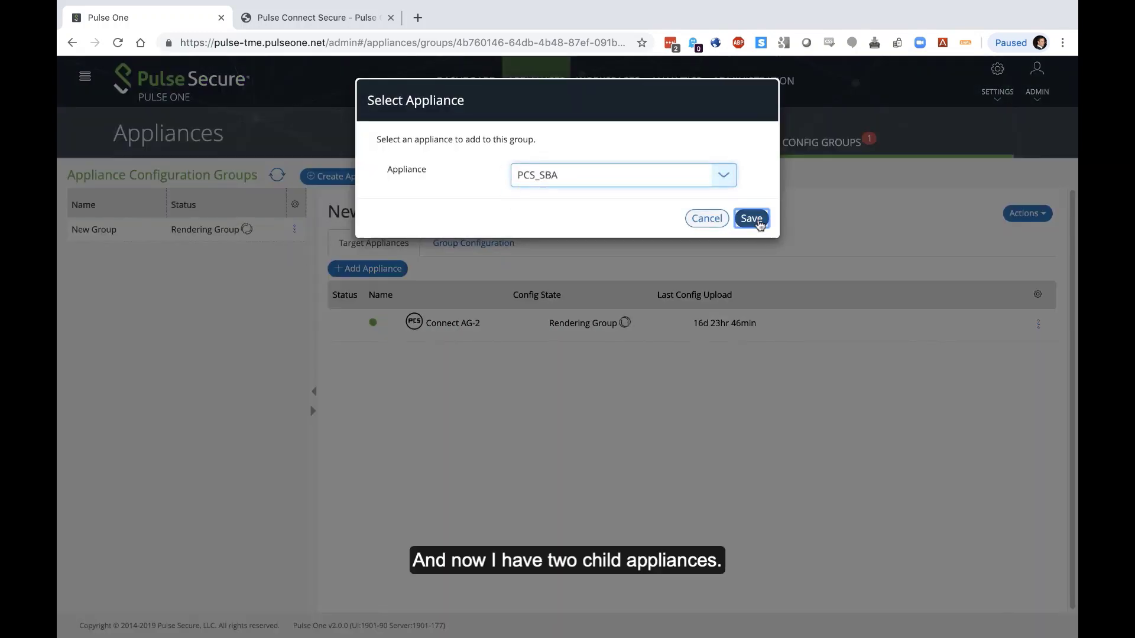
pyautogui.click(753, 219)
pyautogui.click(755, 201)
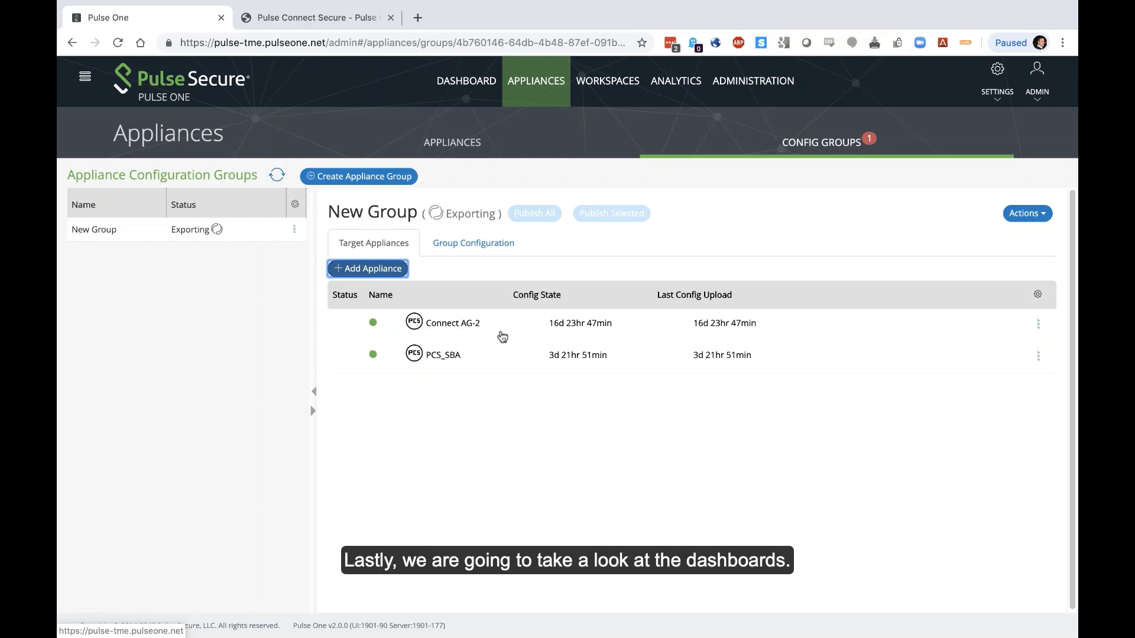
# Switch to the Overall Dashboard and browse its appliance stats and health widgets.
pyautogui.click(474, 83)
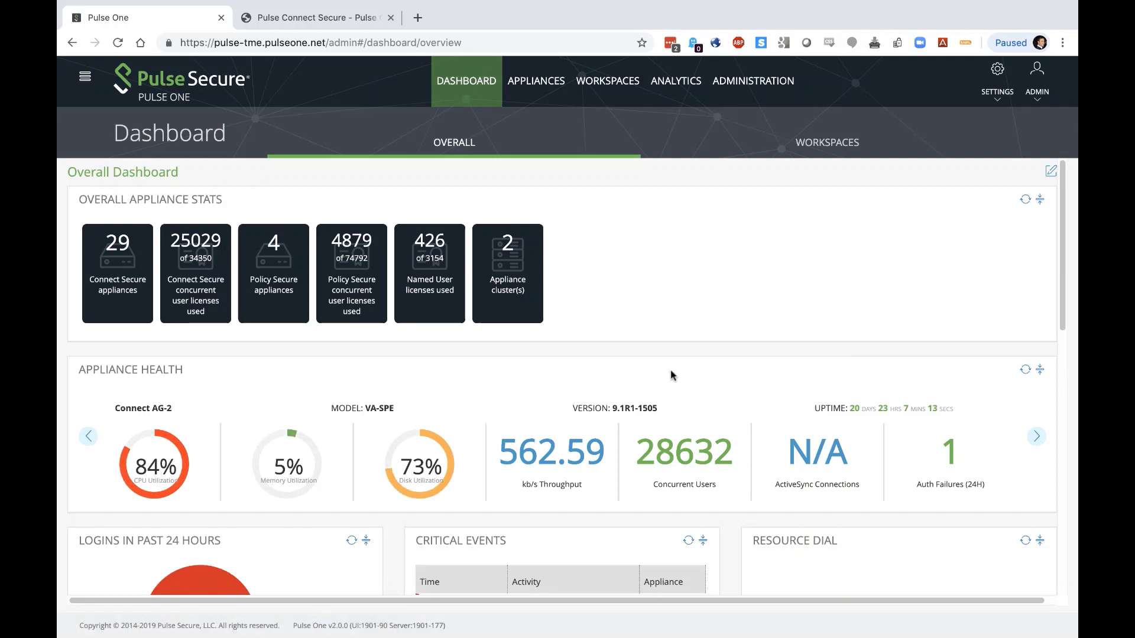
pyautogui.scroll(-6, 671, 375)
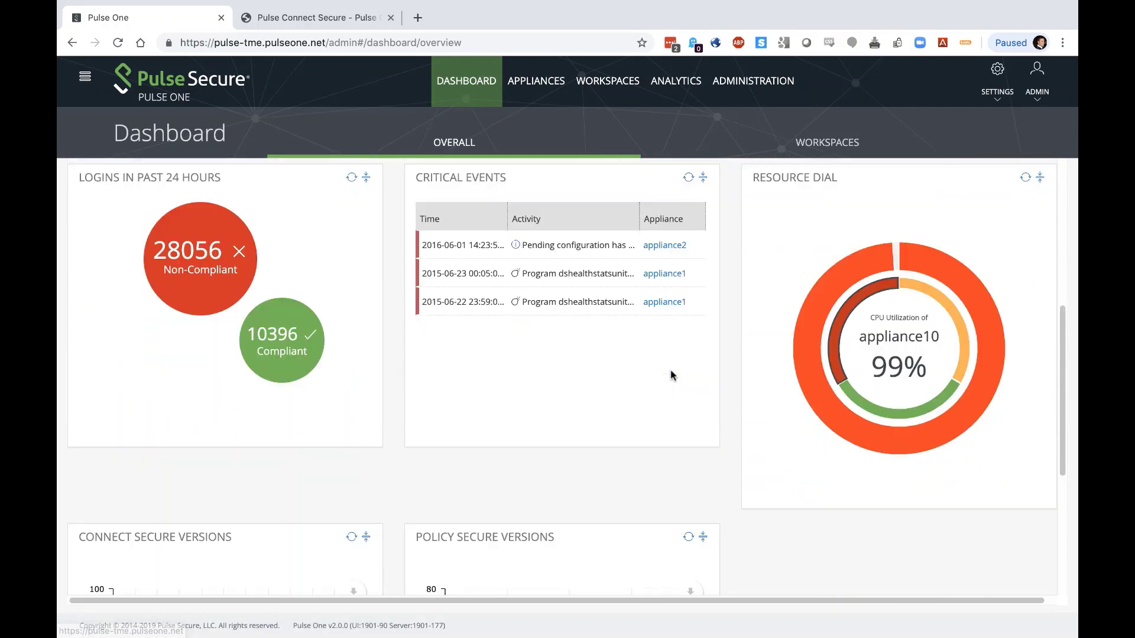
pyautogui.scroll(-3, 671, 372)
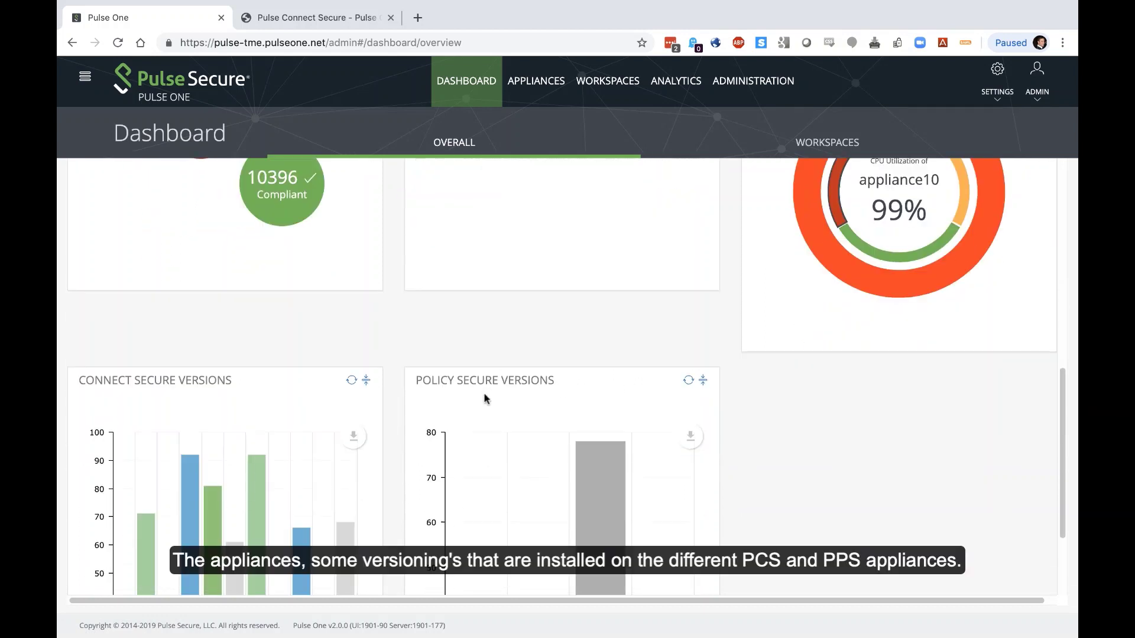
pyautogui.scroll(-3, 255, 396)
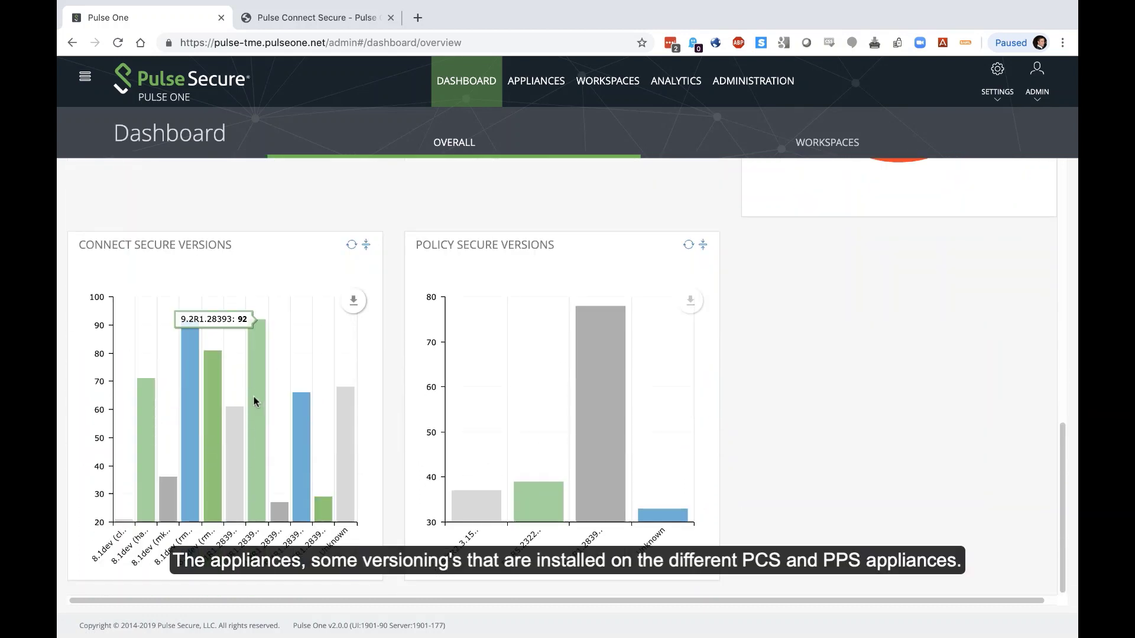
pyautogui.moveTo(580, 412)
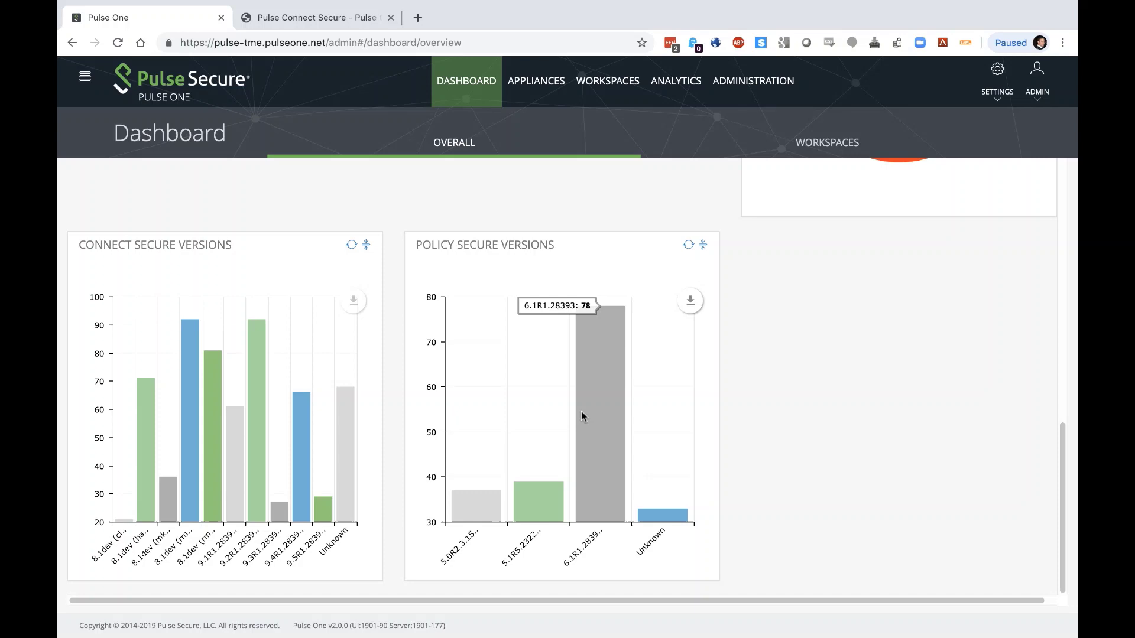
pyautogui.scroll(5, 580, 416)
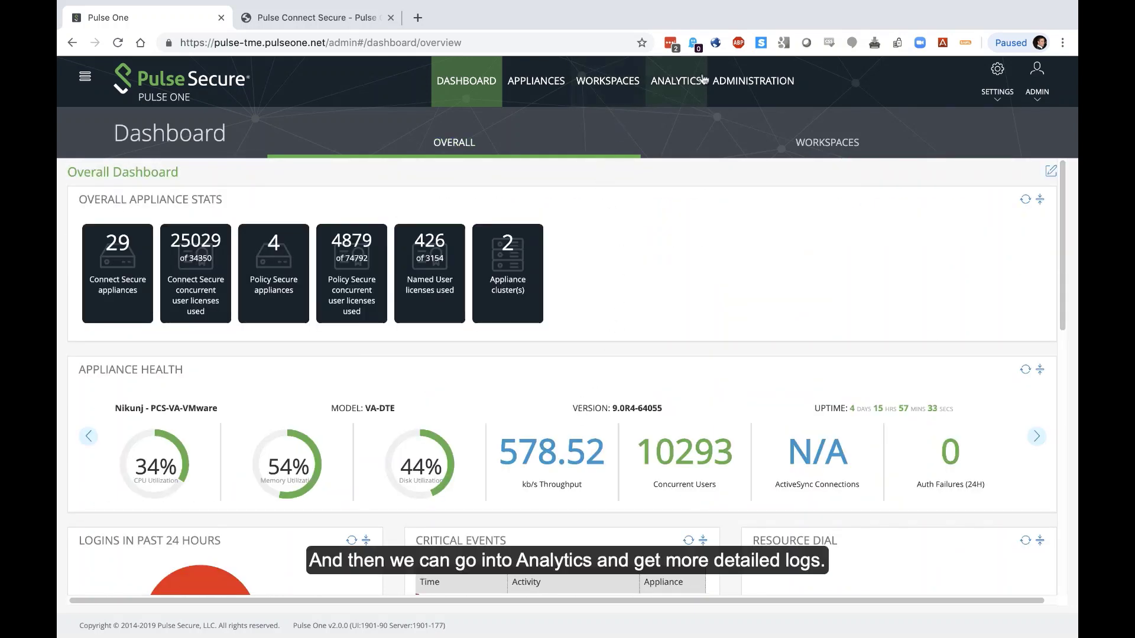
# Show Login Attempts analytics for Connect AG-2, down to compliance and non-compliant reasons.
pyautogui.click(686, 88)
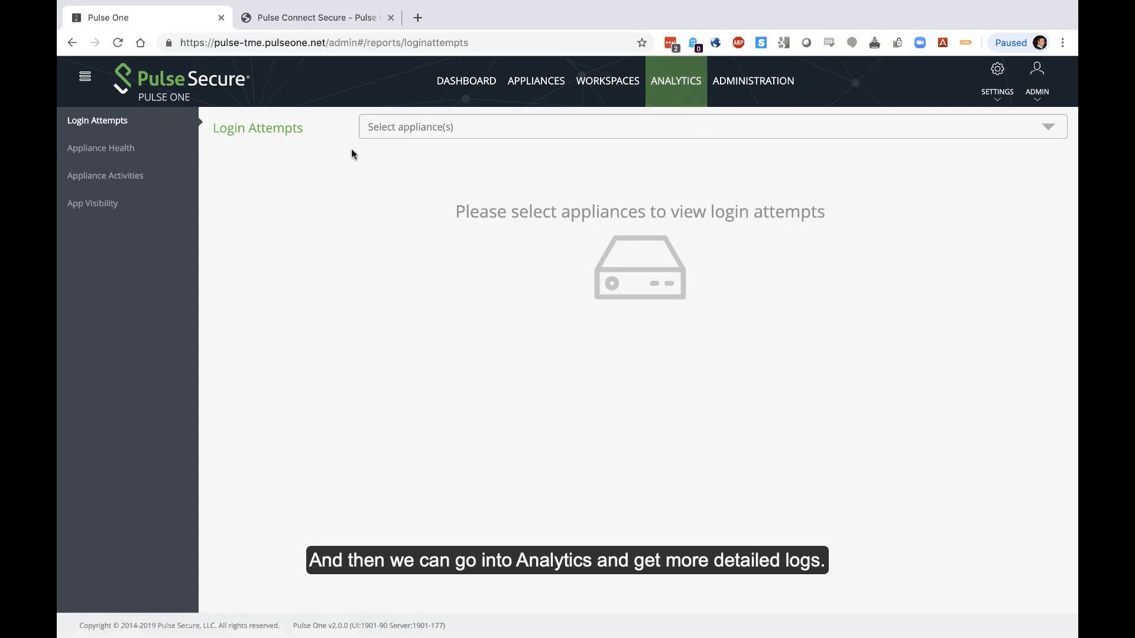
pyautogui.click(495, 130)
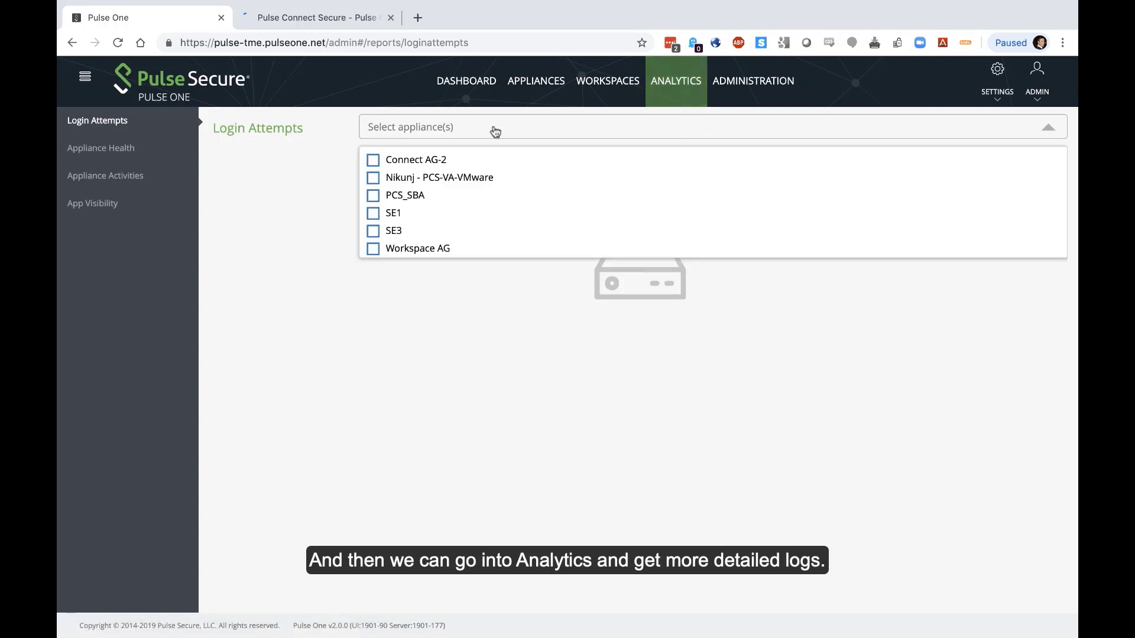
pyautogui.click(374, 161)
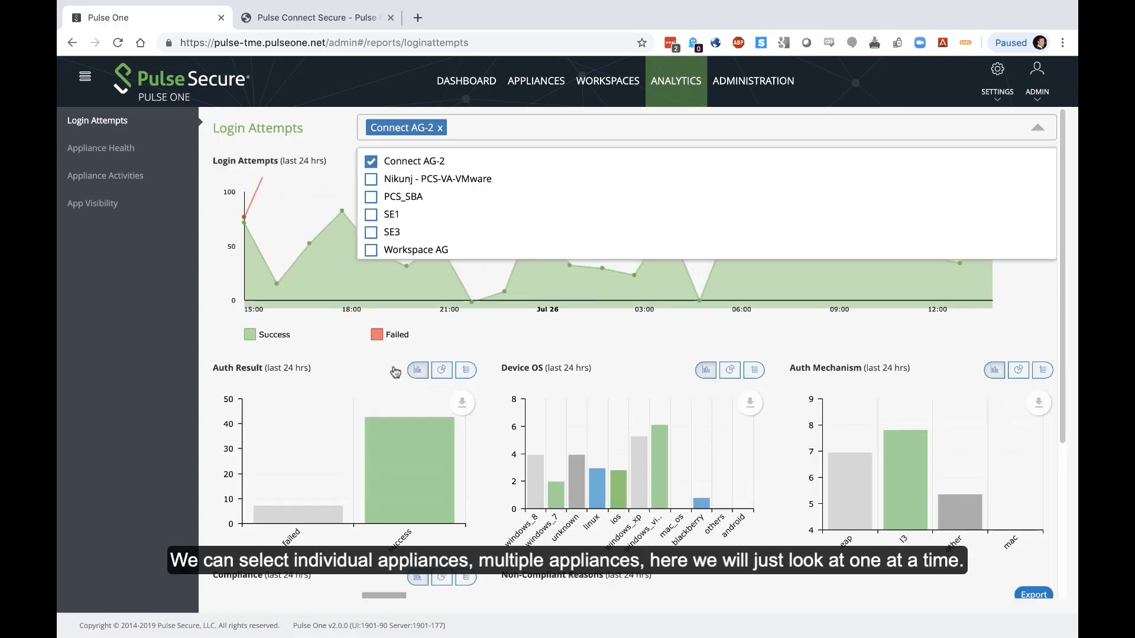
pyautogui.click(488, 452)
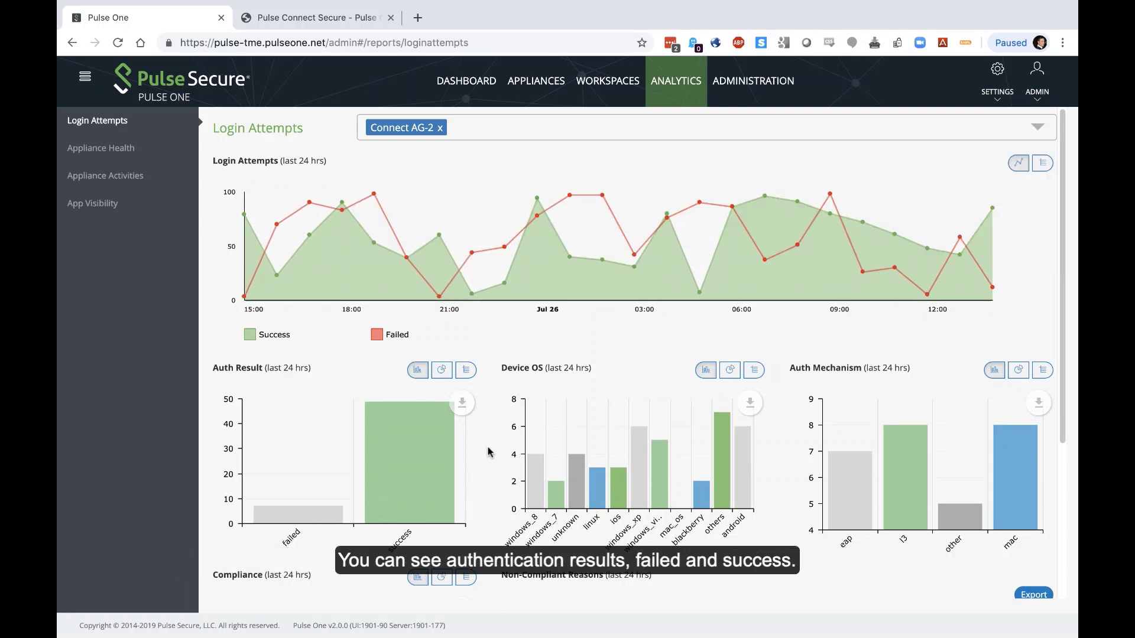
pyautogui.scroll(-1, 488, 452)
pyautogui.moveTo(313, 499)
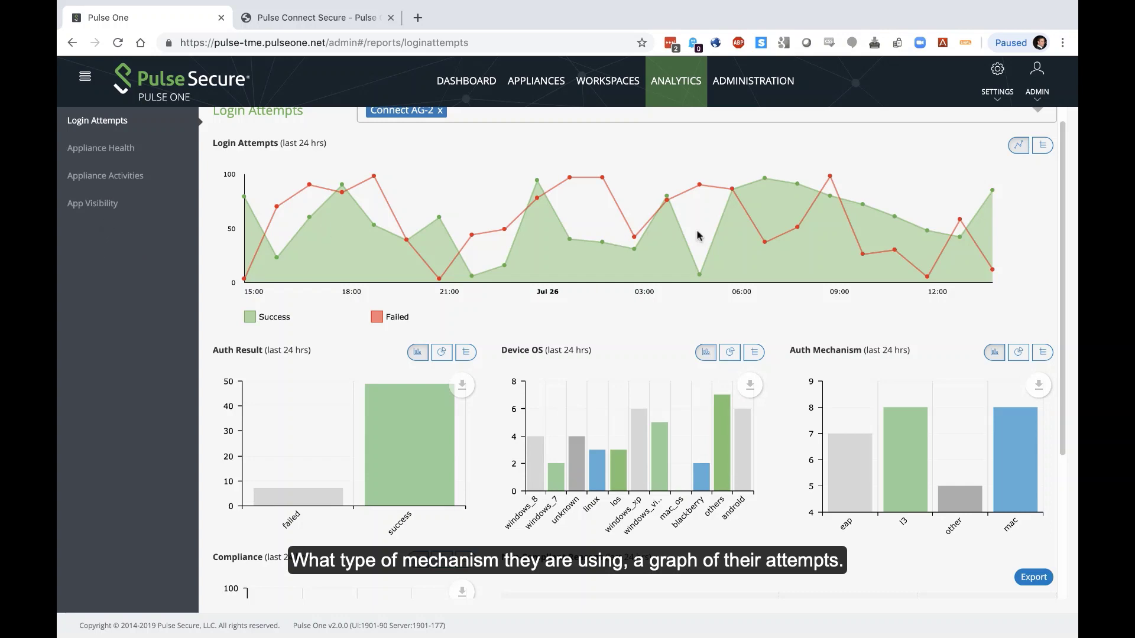
pyautogui.scroll(-2, 849, 245)
pyautogui.scroll(-3, 849, 246)
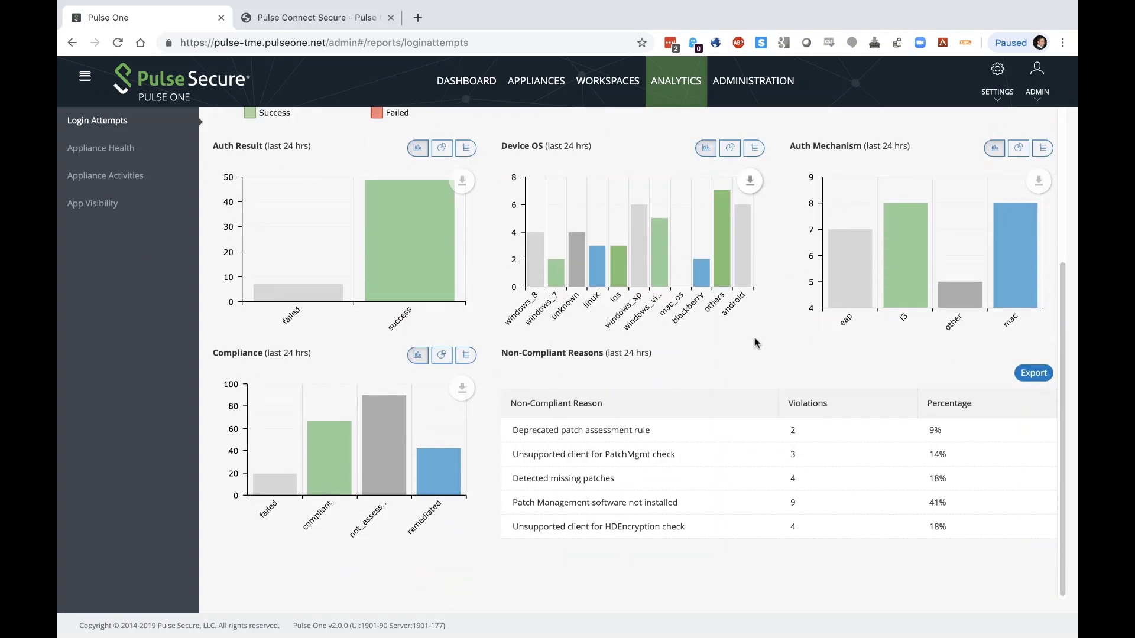
# Show the Appliance Health charts for the Connect AG-2 appliance.
pyautogui.click(90, 149)
pyautogui.click(464, 126)
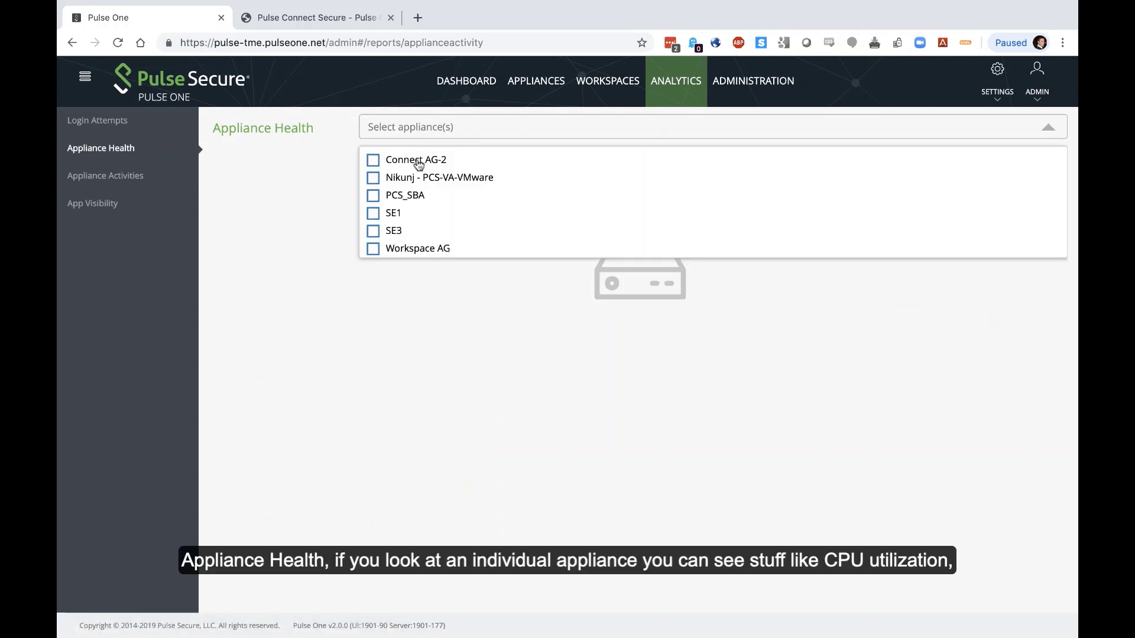
pyautogui.click(410, 164)
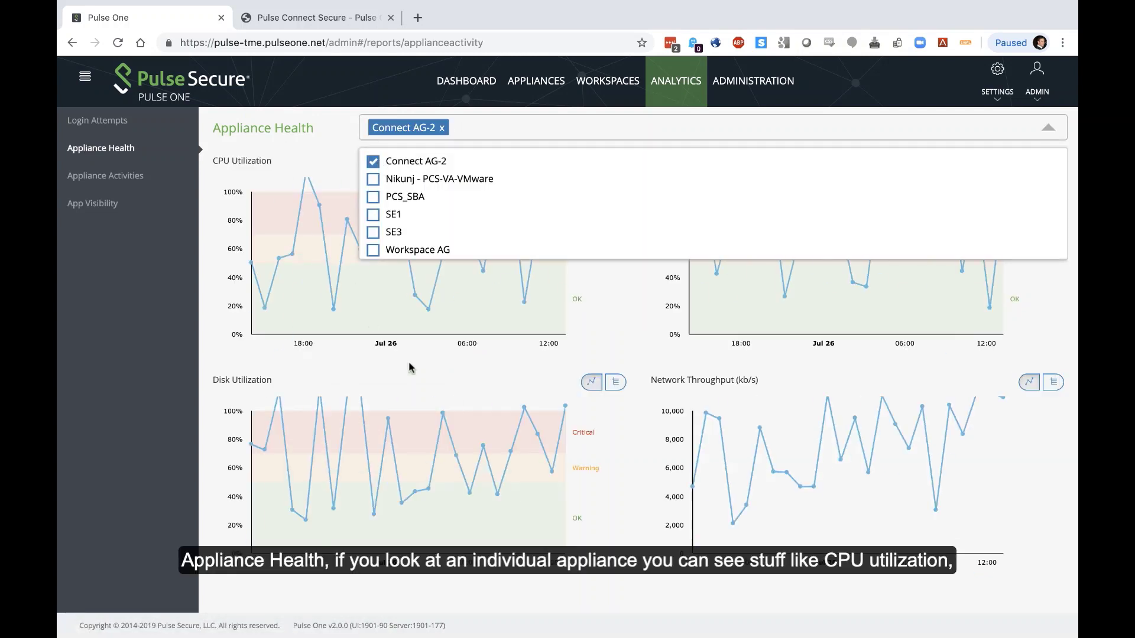
pyautogui.click(454, 388)
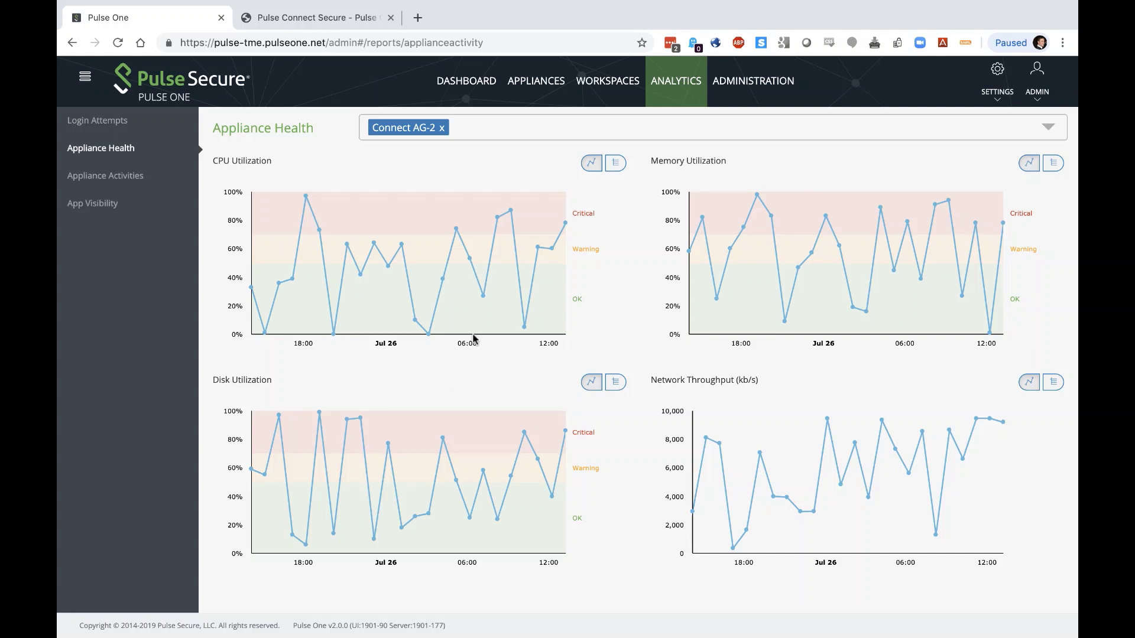
# Display CPU Utilization as a raw time-and-value data table.
pyautogui.click(614, 164)
pyautogui.scroll(-1, 484, 304)
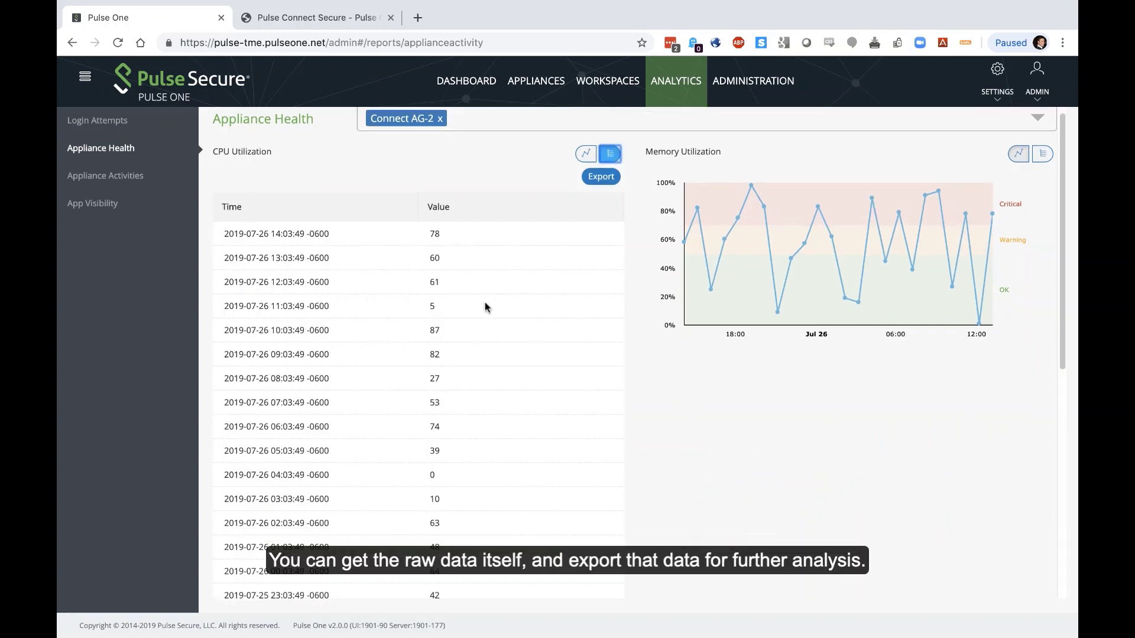
pyautogui.scroll(1, 570, 320)
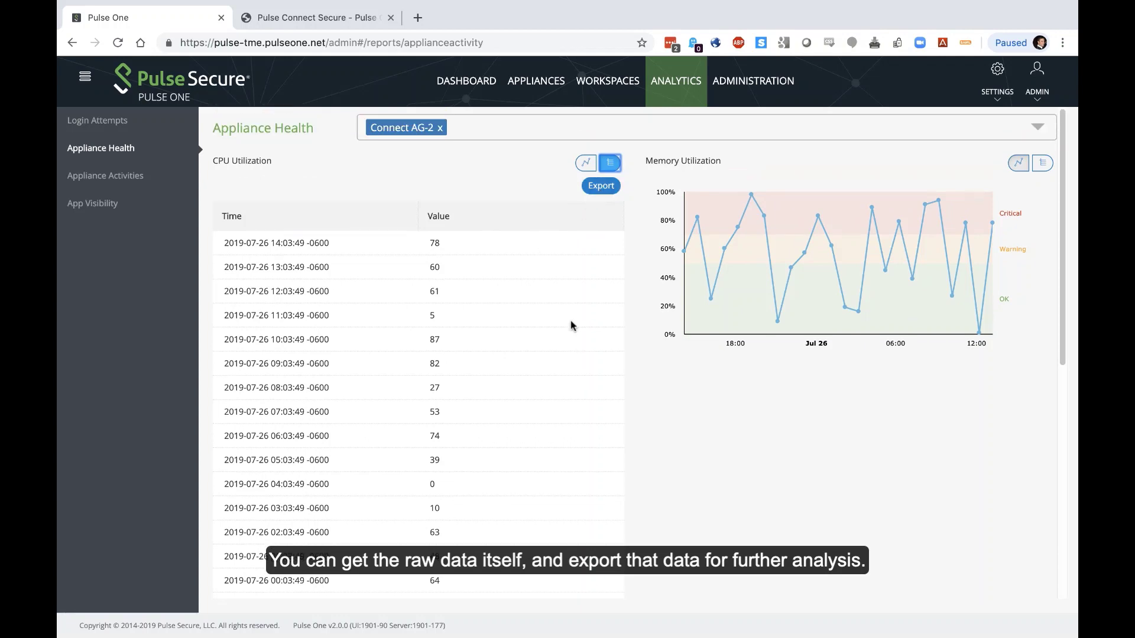
# Open the Appliance Activities report filtered to Critical severity events.
pyautogui.click(98, 176)
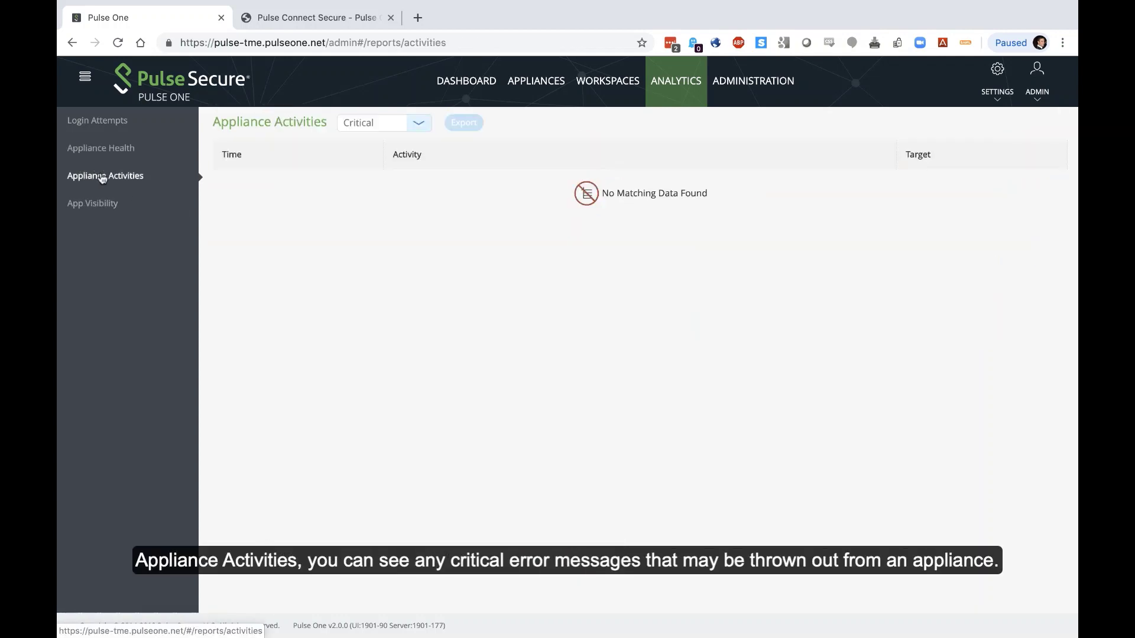
pyautogui.click(419, 124)
pyautogui.click(417, 124)
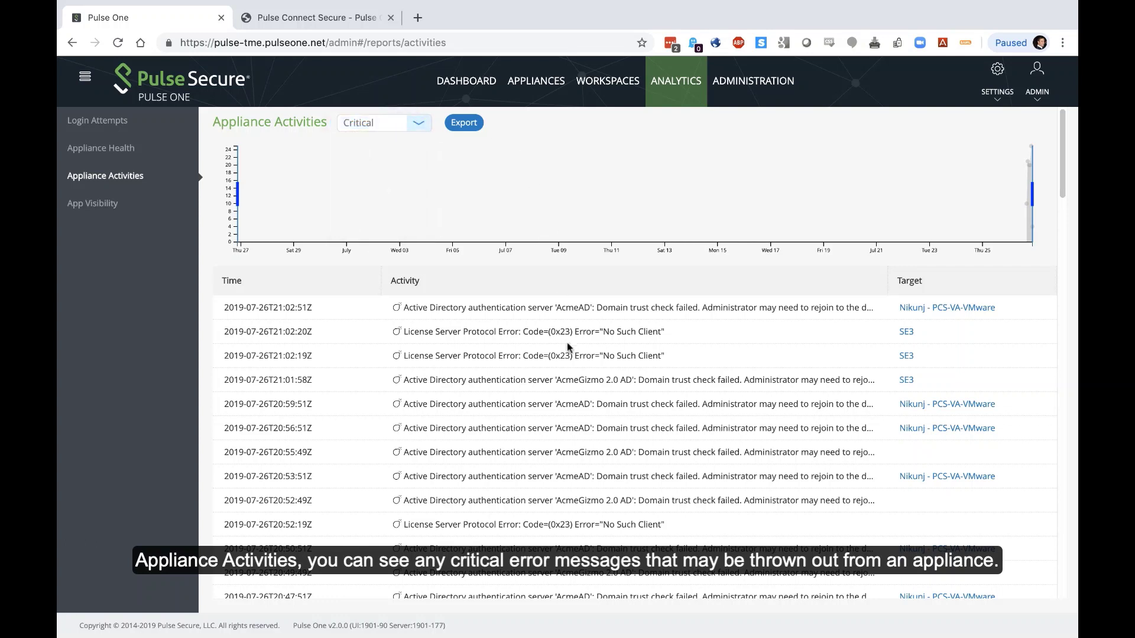